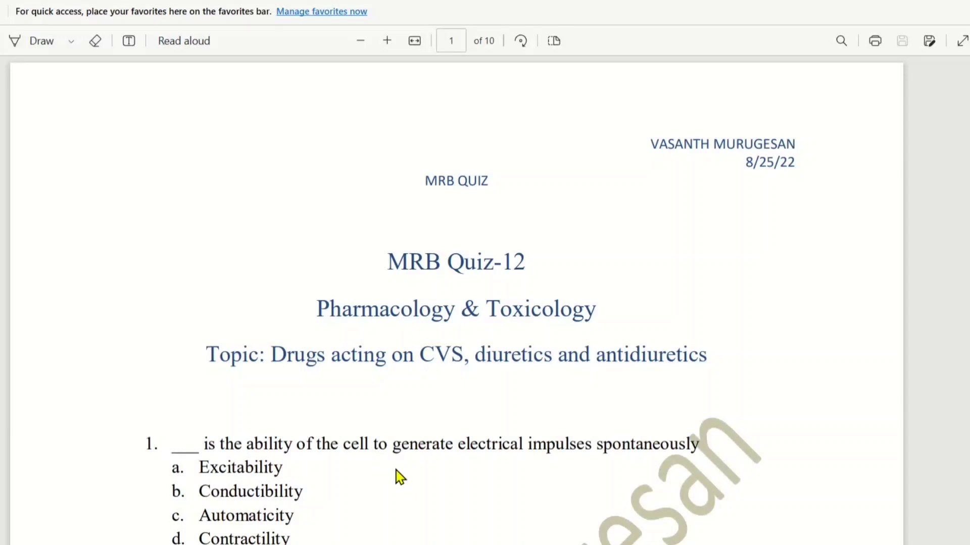
Step: Reach question 11 on page 3 and zoom in one level for easier reading
mouse_move(271, 354)
mouse_down()
mouse_move(525, 368)
mouse_move(712, 353)
mouse_up()
click(611, 396)
scroll(480, 425, down, 5)
scroll(479, 430, down, 5)
scroll(479, 430, down, 5)
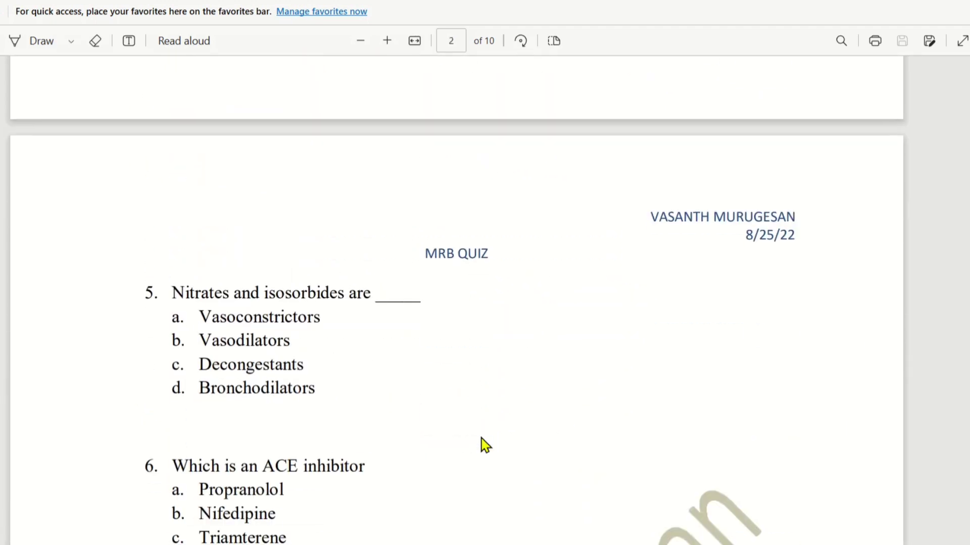
scroll(482, 439, down, 5)
scroll(484, 443, down, 5)
scroll(485, 445, down, 2)
scroll(485, 444, down, 5)
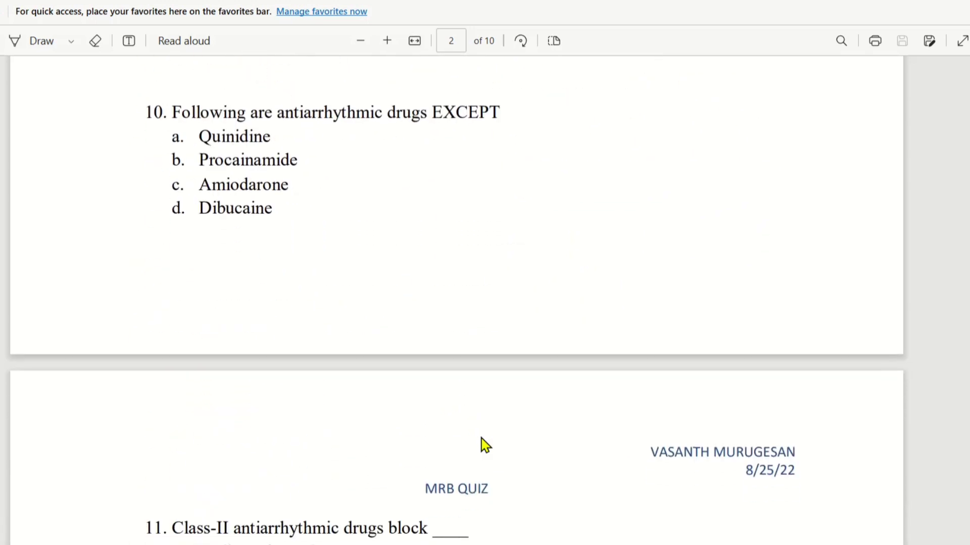
scroll(486, 445, down, 5)
scroll(485, 444, down, 2)
scroll(485, 444, down, 2)
scroll(486, 444, up, 2)
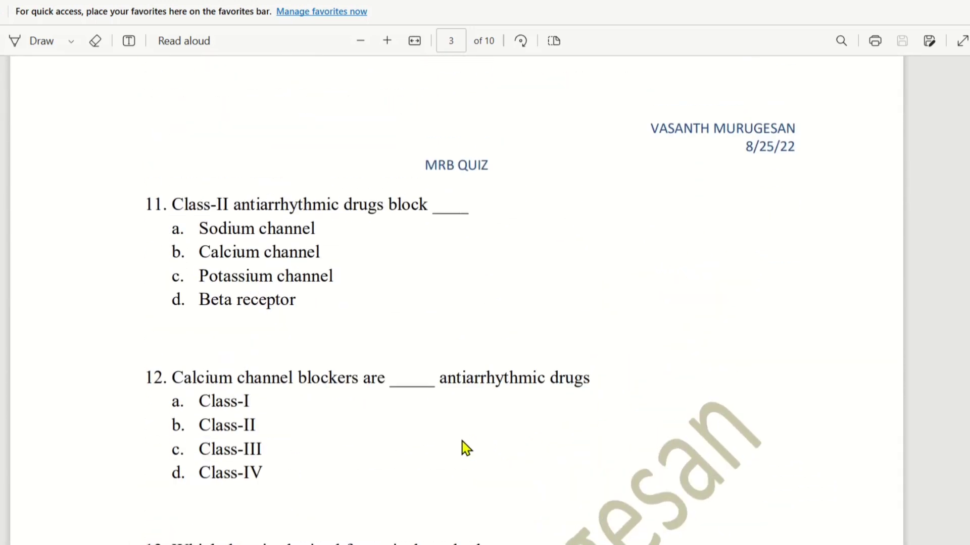
click(386, 42)
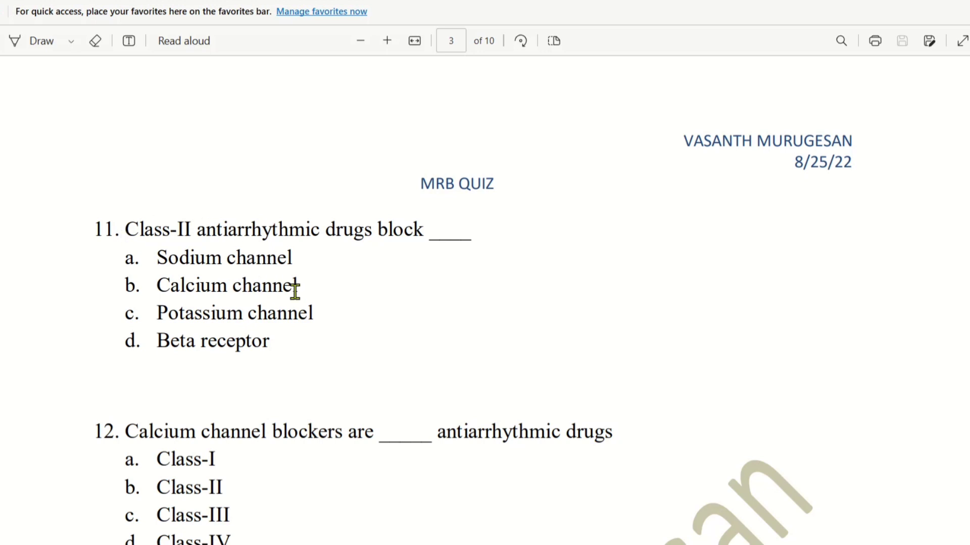
Step: Read through question 11, selecting Class-II and each of the four channel/receptor options
drag(125, 230, 371, 229)
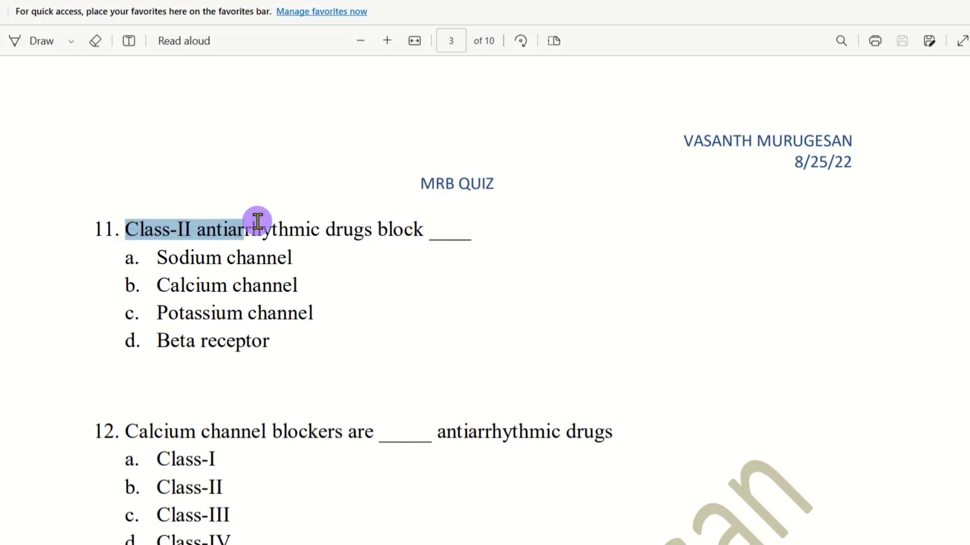
click(293, 261)
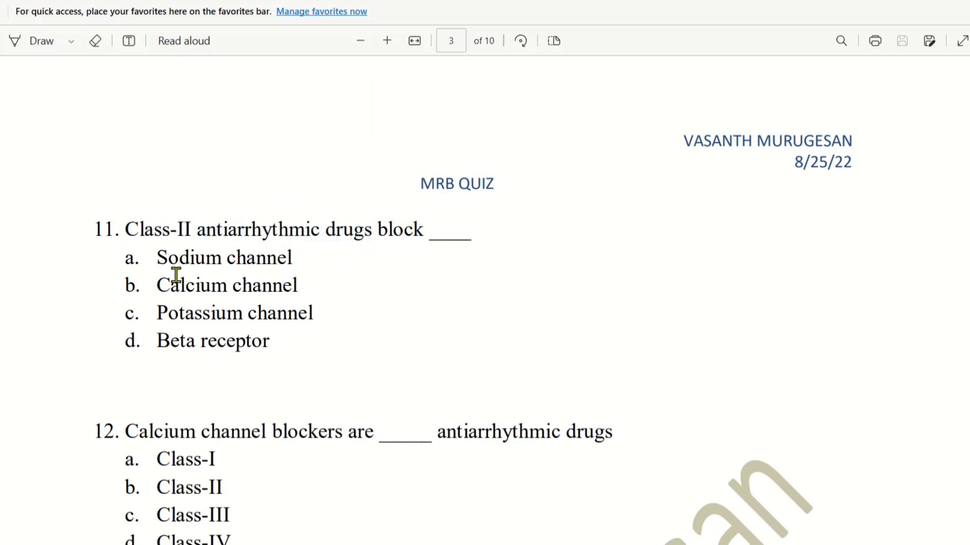
drag(156, 258, 294, 257)
drag(157, 285, 297, 285)
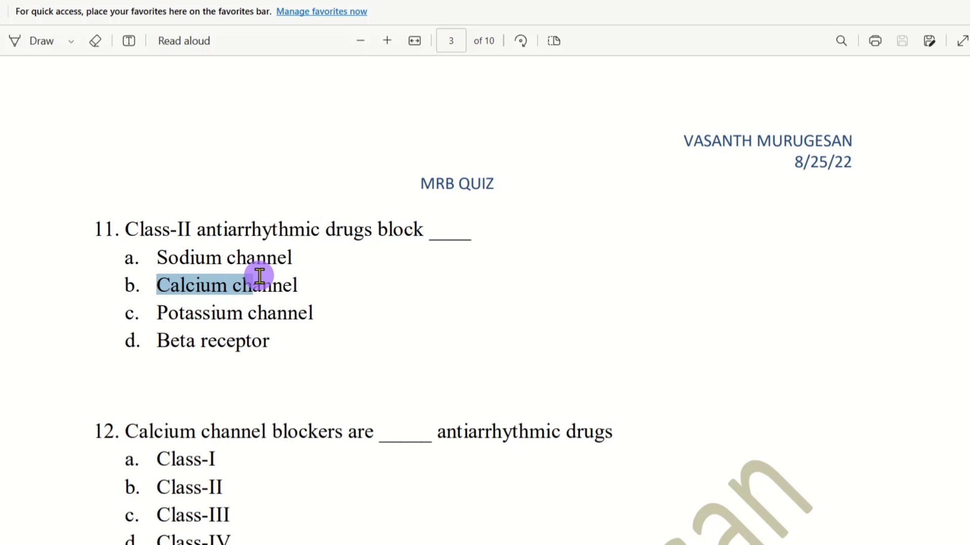
drag(157, 313, 293, 311)
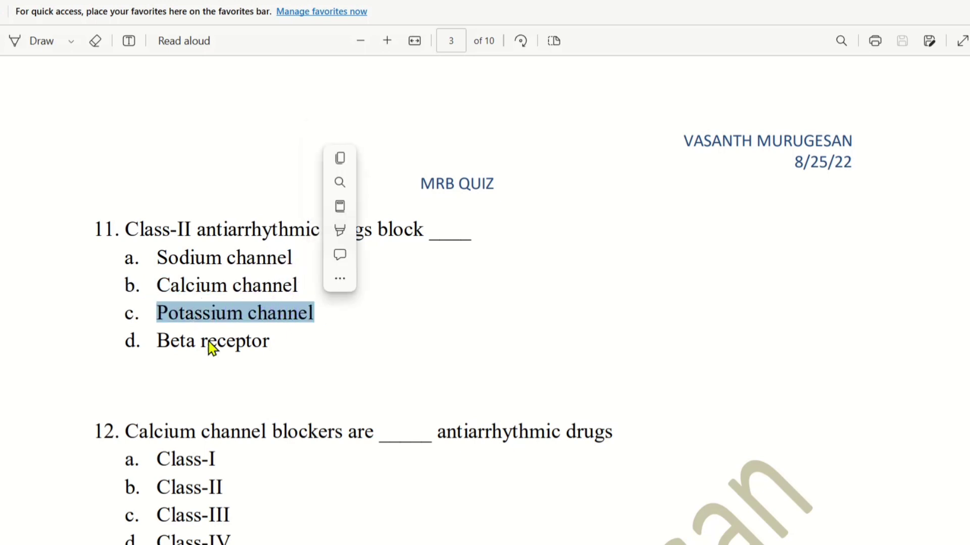
drag(157, 341, 275, 343)
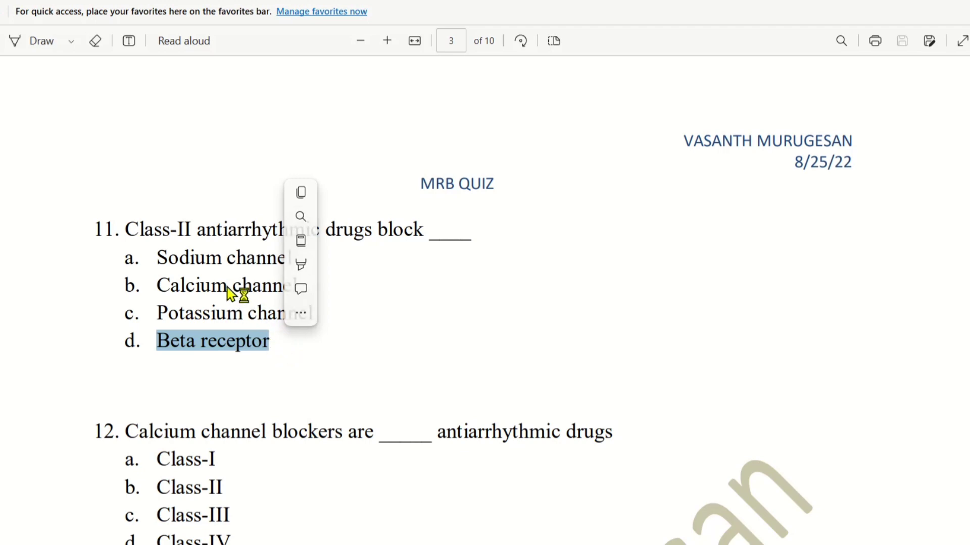
click(247, 258)
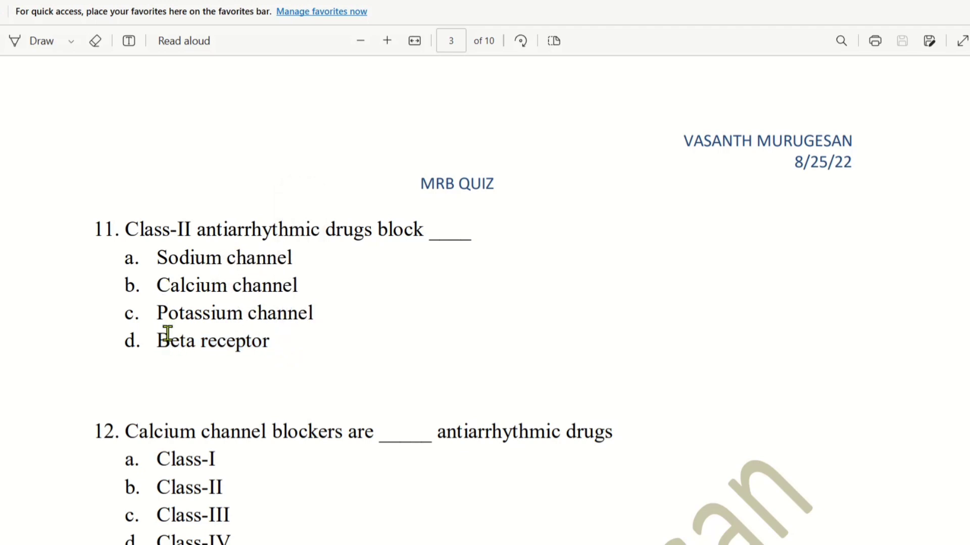
Step: With the yellow highlighter, mark 'Class-II' and answer d 'Beta receptor' in question 11
click(72, 41)
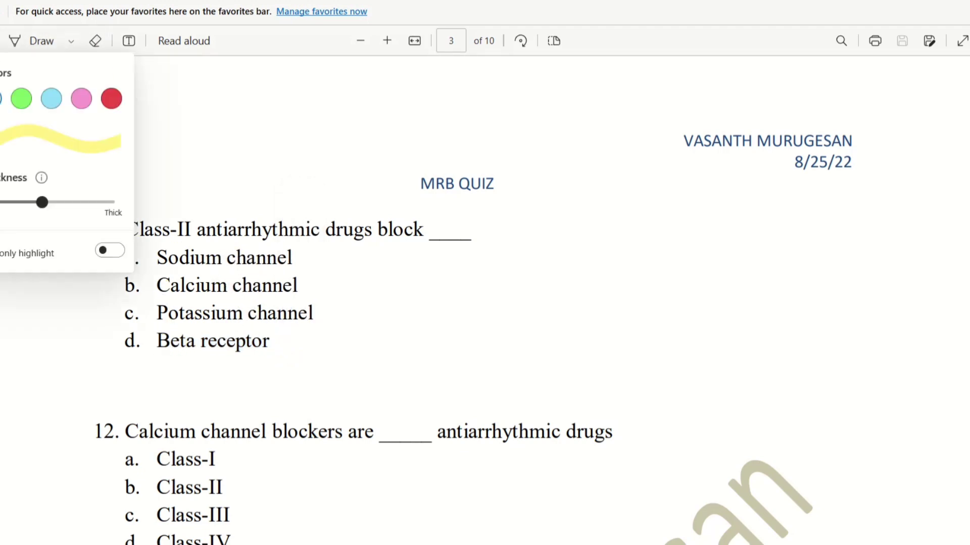
click(8, 98)
drag(125, 229, 191, 229)
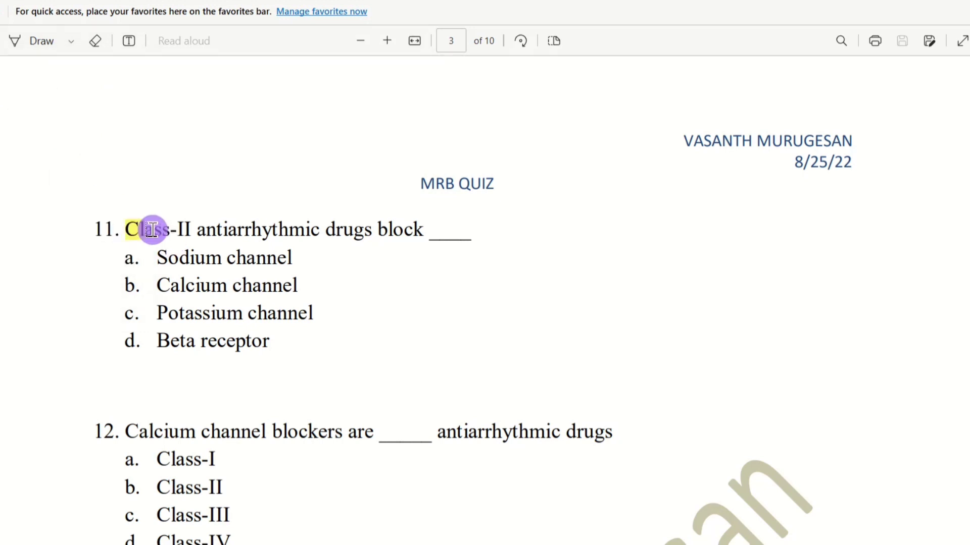
drag(160, 340, 269, 340)
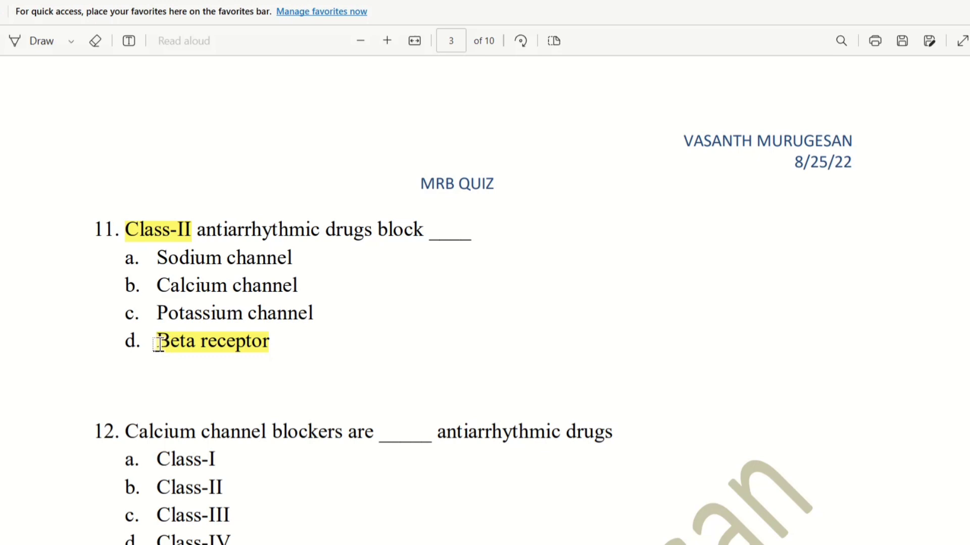
drag(159, 342, 271, 346)
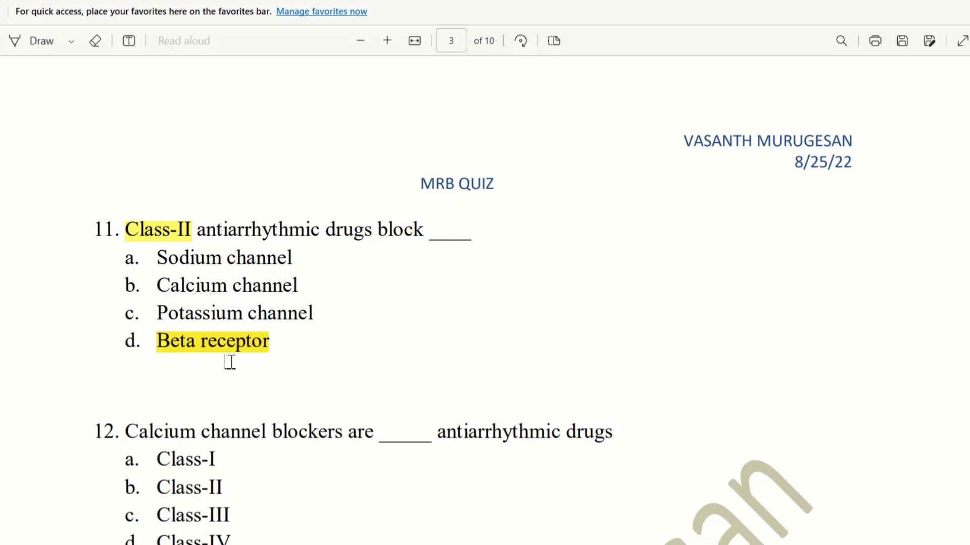
scroll(229, 363, down, 3)
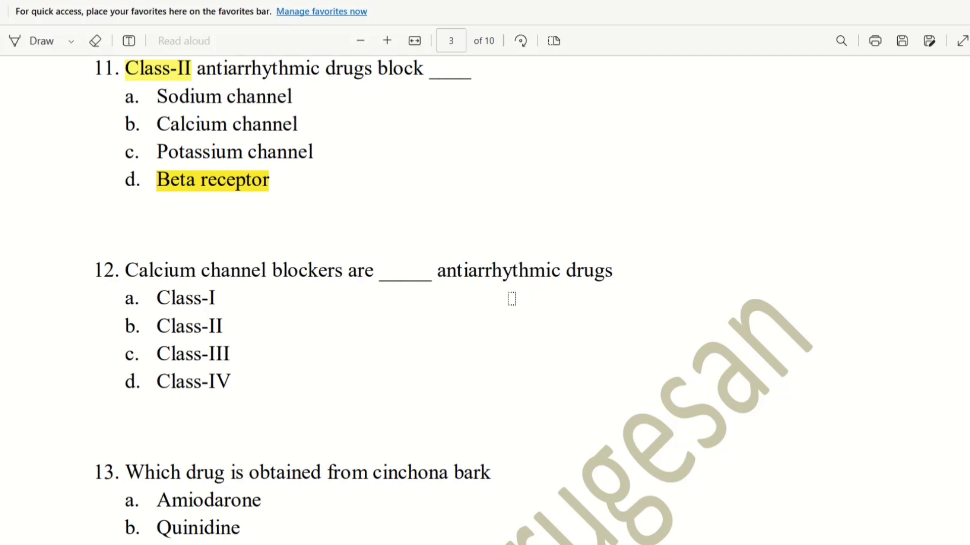
Step: Highlight 'Calcium channel blockers' and answer d 'Class-IV' in question 12 in yellow
drag(125, 270, 341, 270)
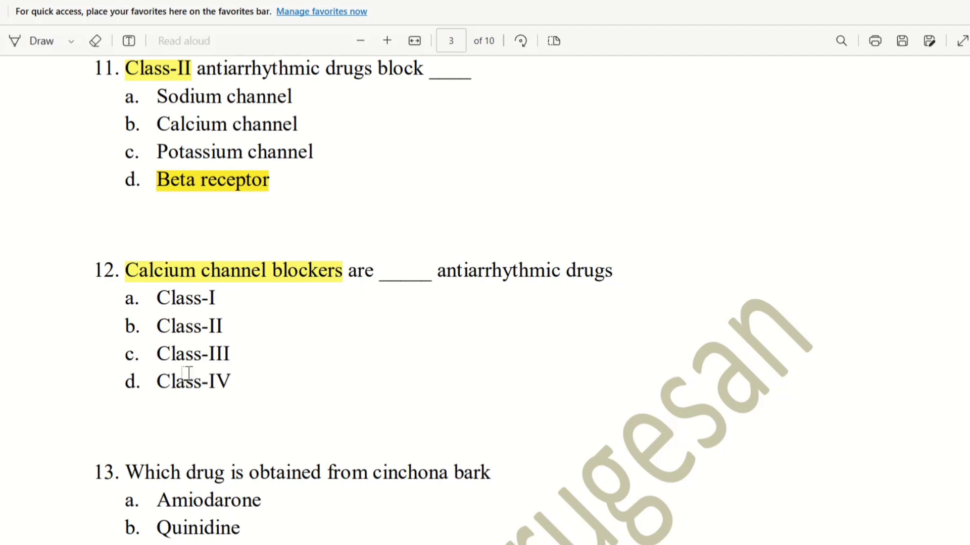
drag(158, 381, 227, 382)
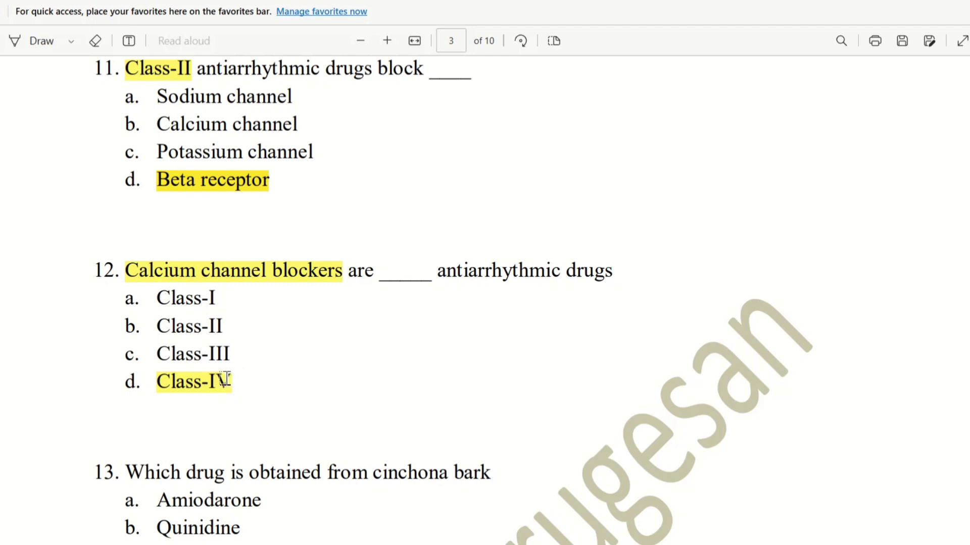
drag(127, 271, 337, 270)
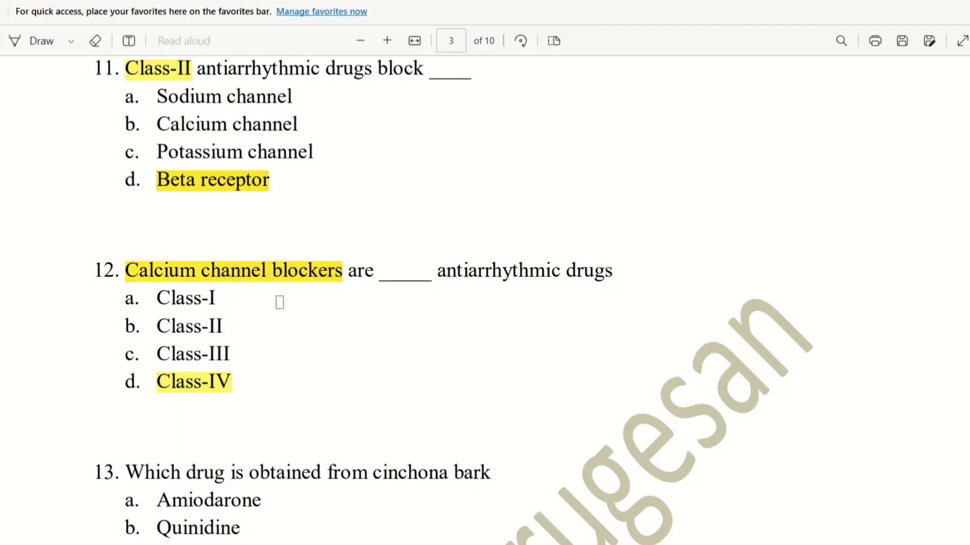
scroll(283, 304, up, 2)
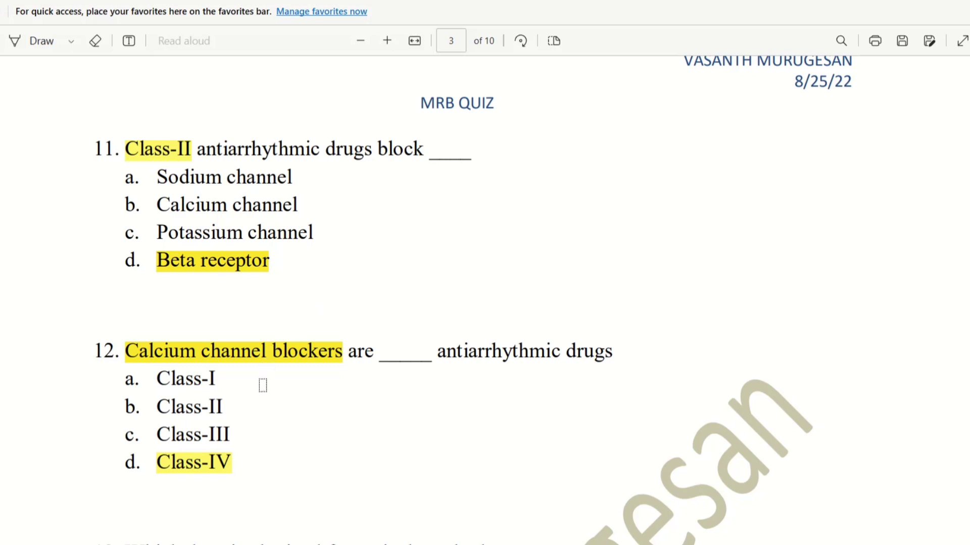
scroll(265, 385, down, 3)
scroll(265, 385, down, 2)
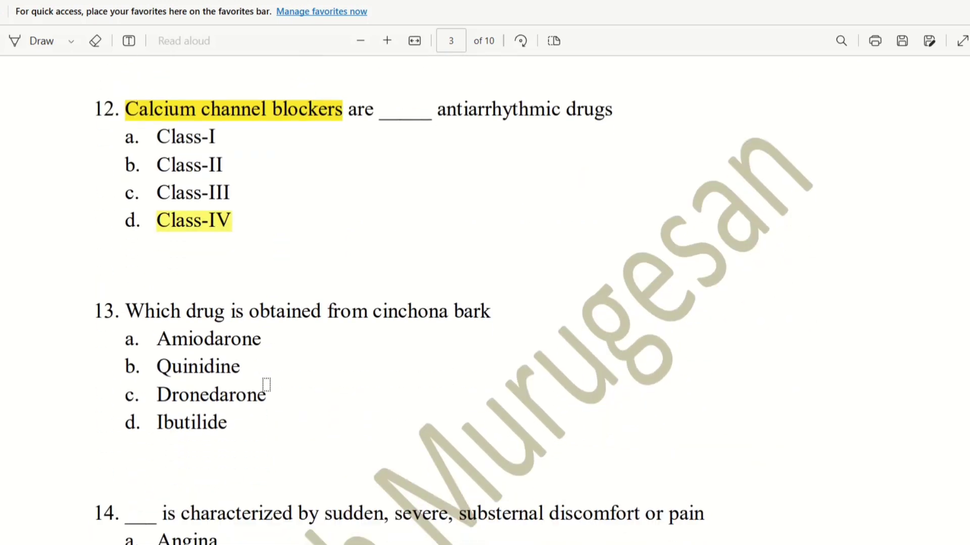
scroll(266, 385, down, 1)
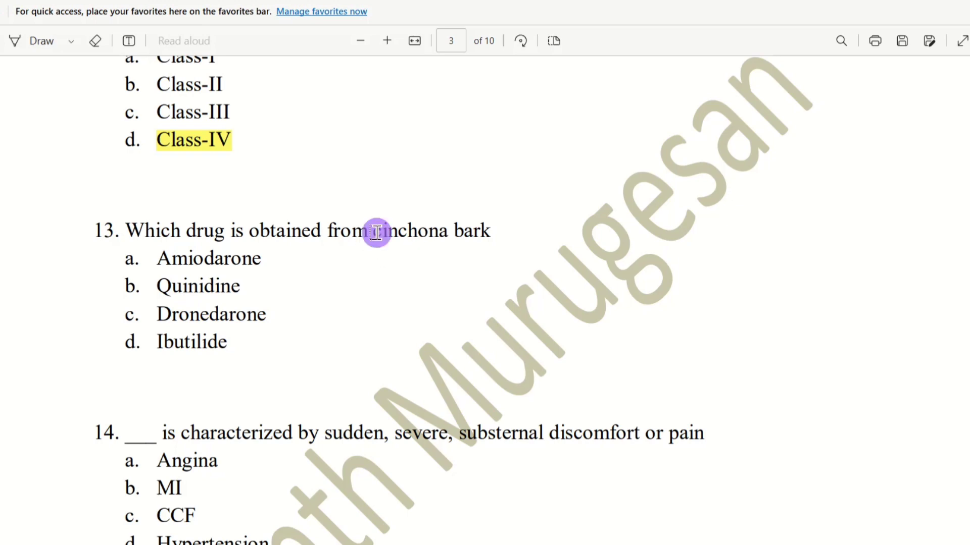
Step: Highlight 'cinchona bark' and answer b 'Quinidine' in question 13 in yellow
drag(375, 230, 487, 221)
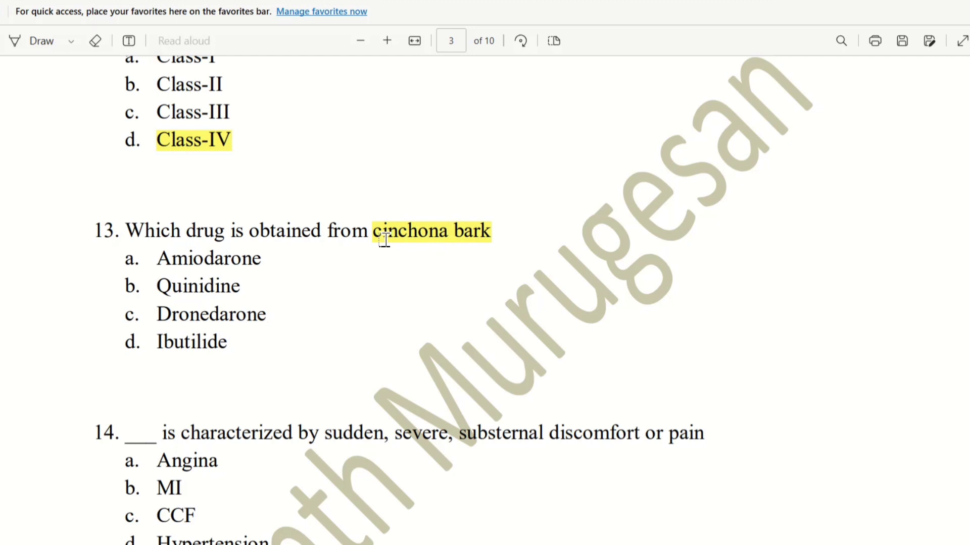
drag(156, 286, 244, 285)
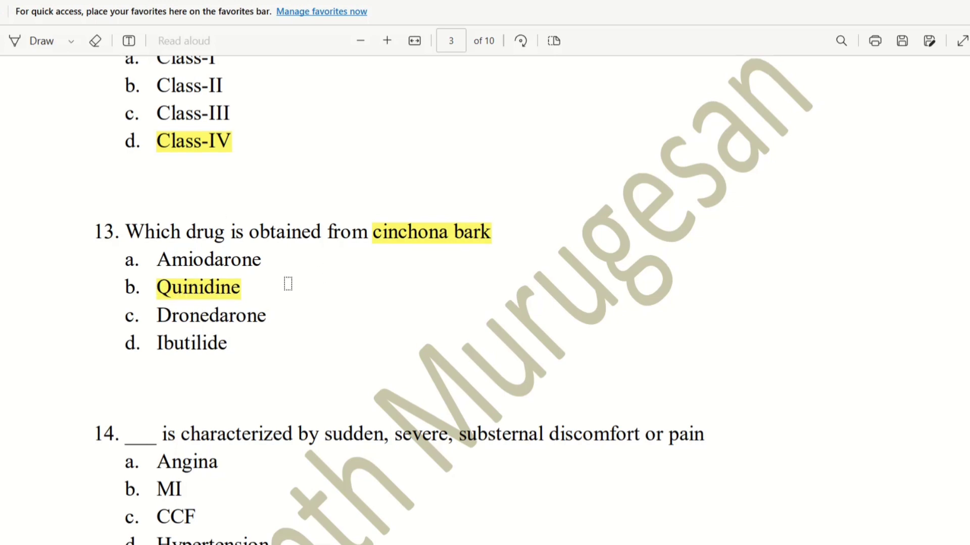
scroll(326, 288, up, 3)
scroll(333, 318, down, 1)
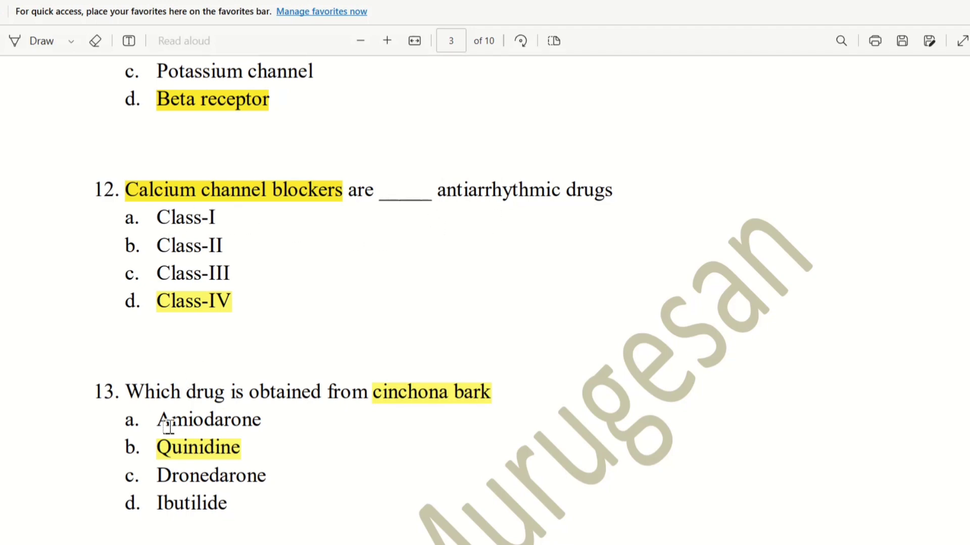
drag(159, 449, 243, 442)
scroll(241, 441, down, 3)
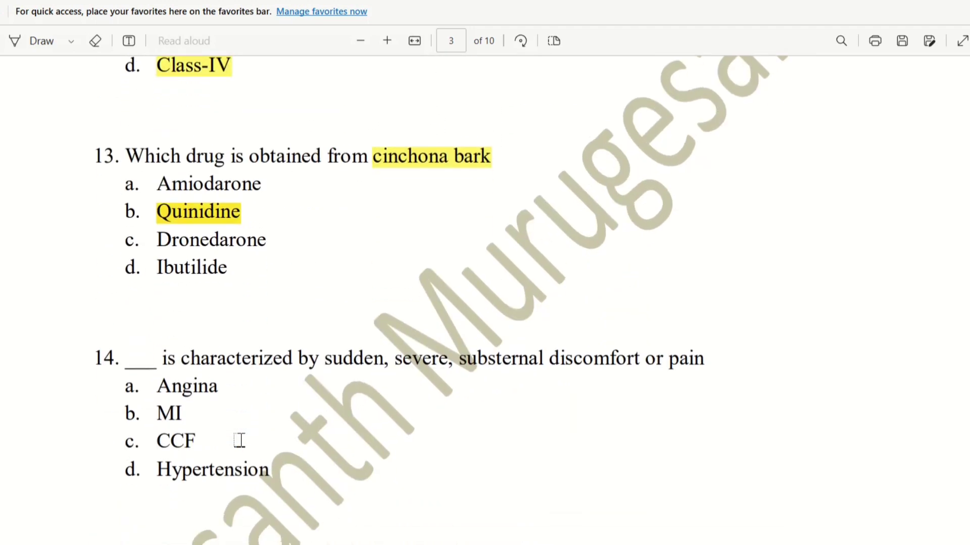
scroll(241, 441, down, 1)
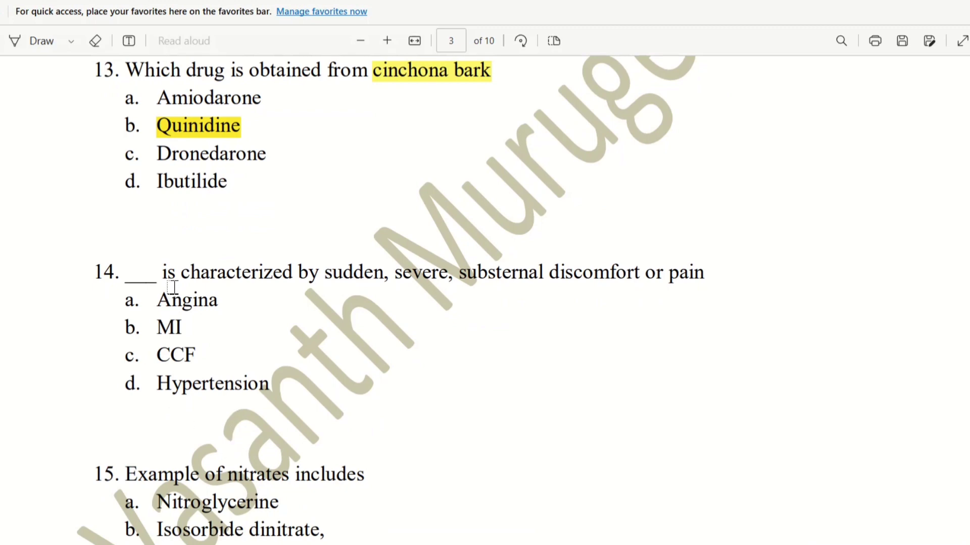
Step: Highlight 'sudden, severe, substernal discomfort or pain' and answer a 'Angina' in question 14
drag(326, 273, 563, 282)
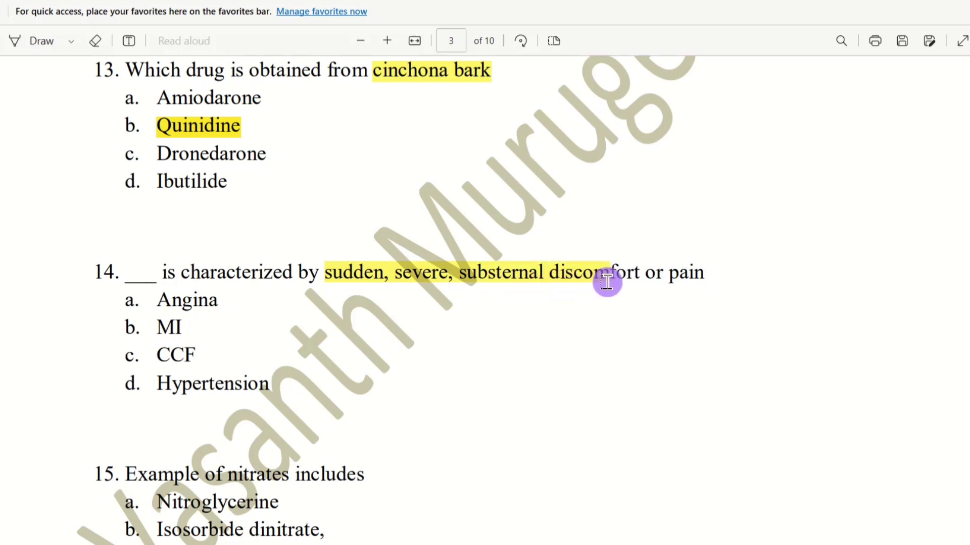
drag(563, 283, 705, 271)
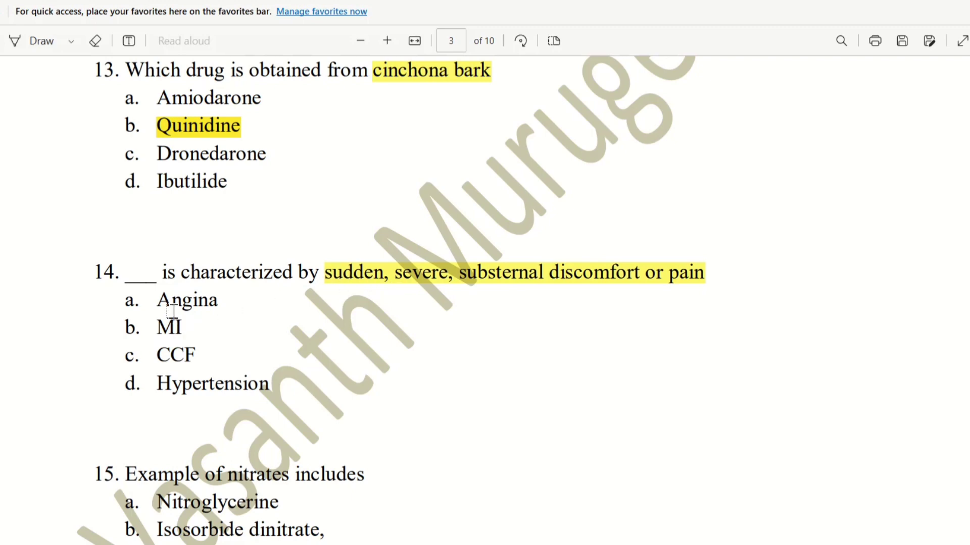
drag(157, 305, 218, 305)
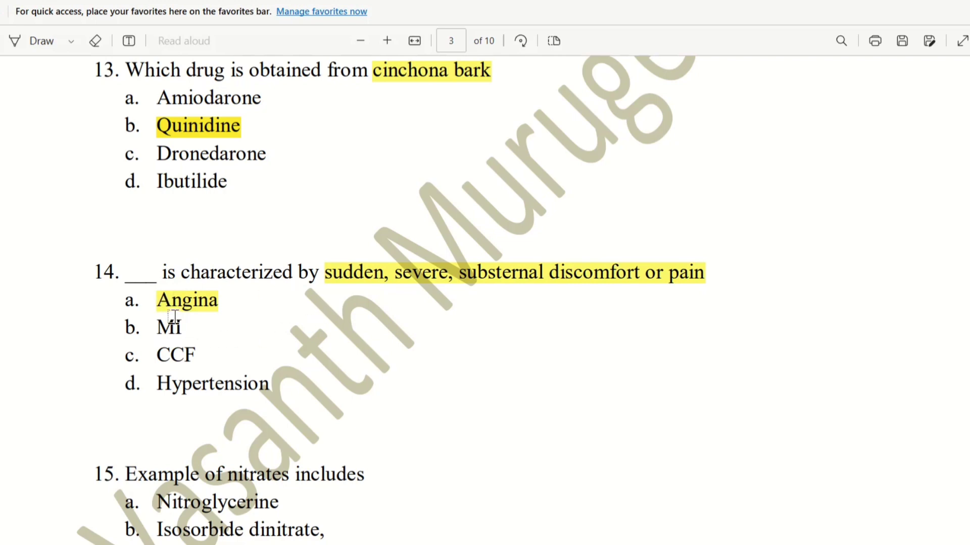
scroll(168, 304, down, 2)
scroll(175, 315, down, 2)
scroll(176, 319, down, 1)
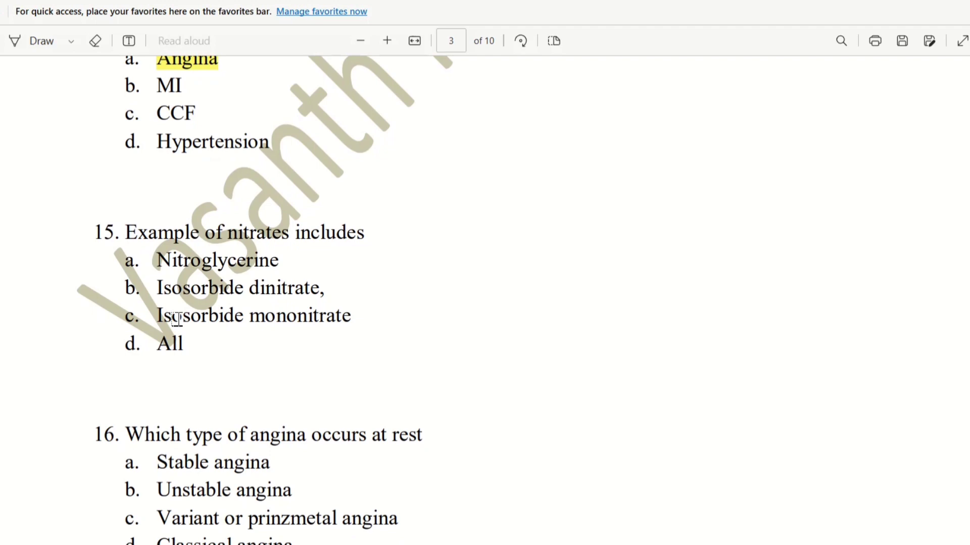
drag(227, 232, 289, 233)
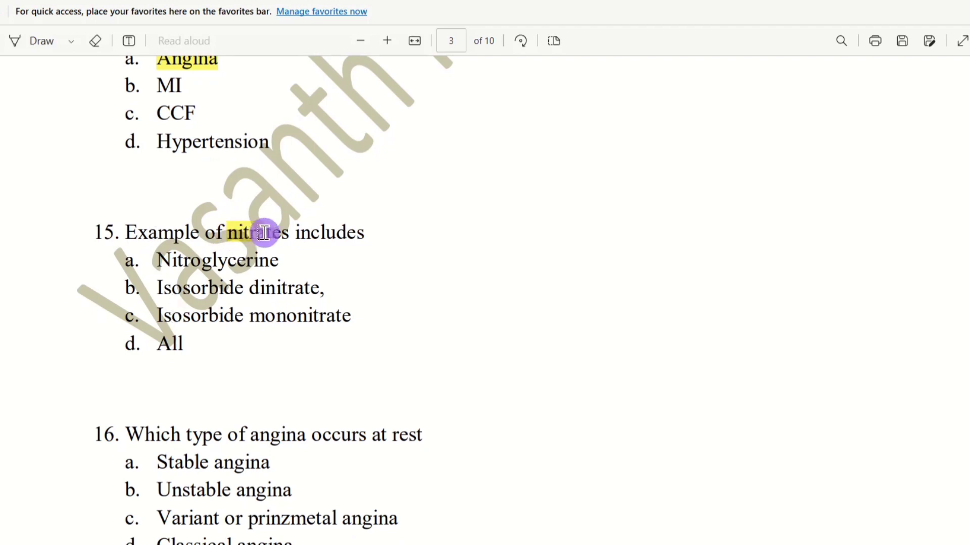
scroll(303, 254, up, 1)
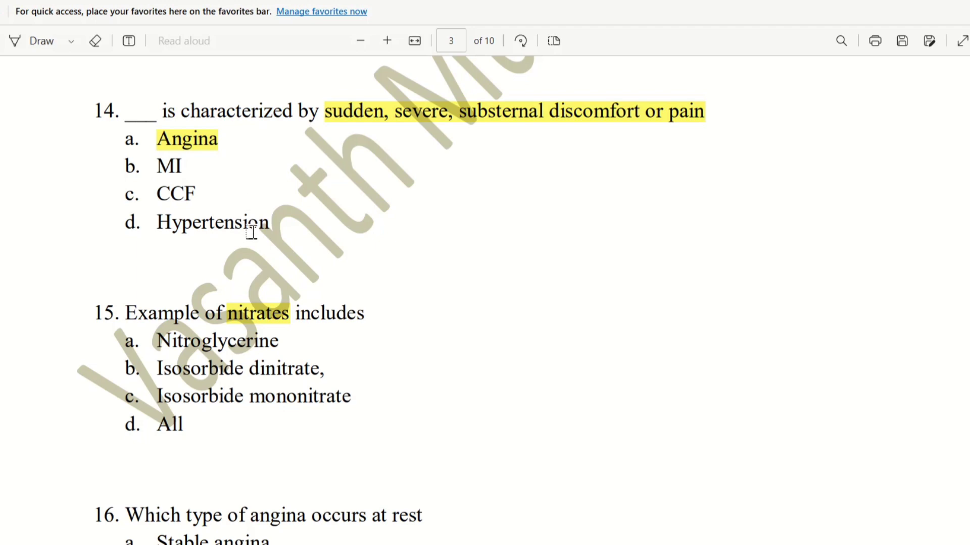
scroll(242, 250, down, 1)
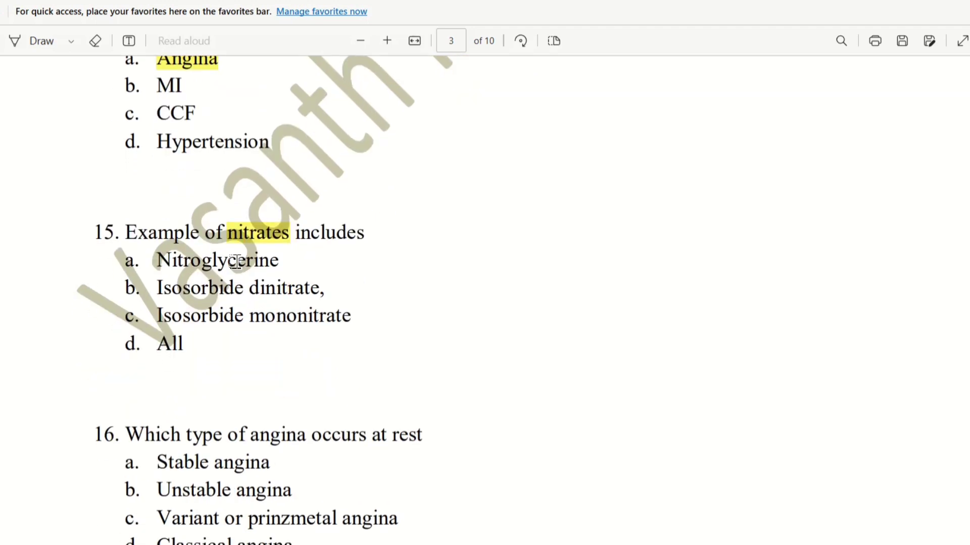
Step: Highlight Nitroglycerine, the 'nitrate' parts of both isosorbide options, and answer d 'All' in question 15
drag(158, 260, 280, 262)
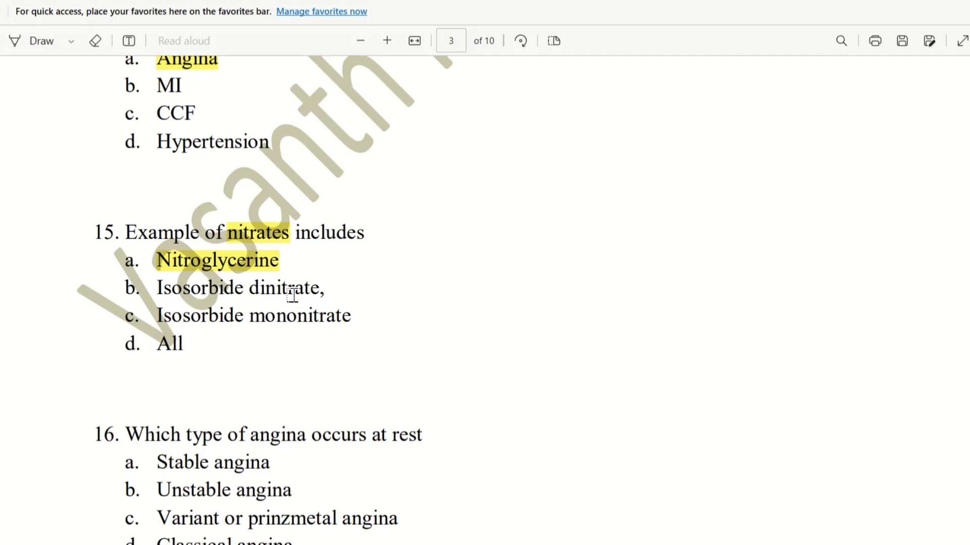
drag(266, 288, 323, 288)
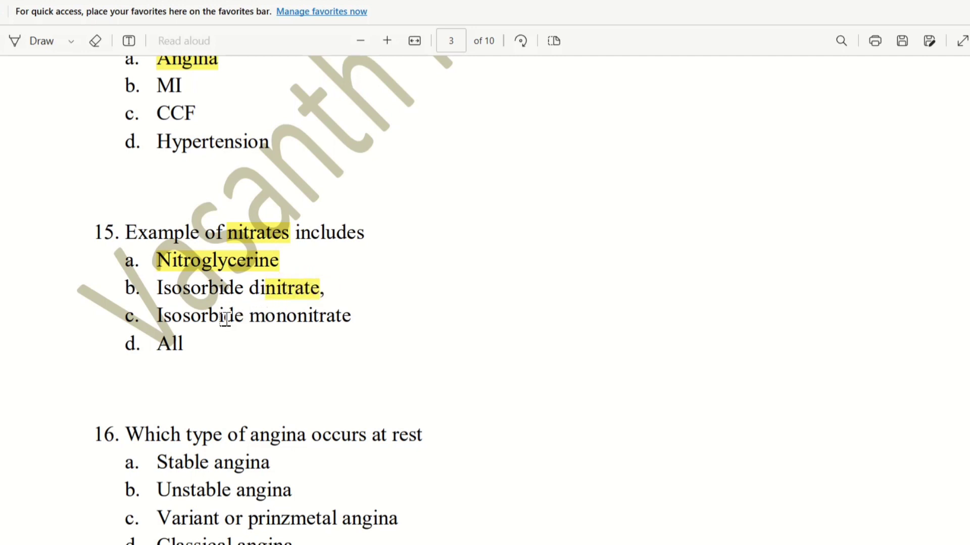
drag(298, 316, 351, 316)
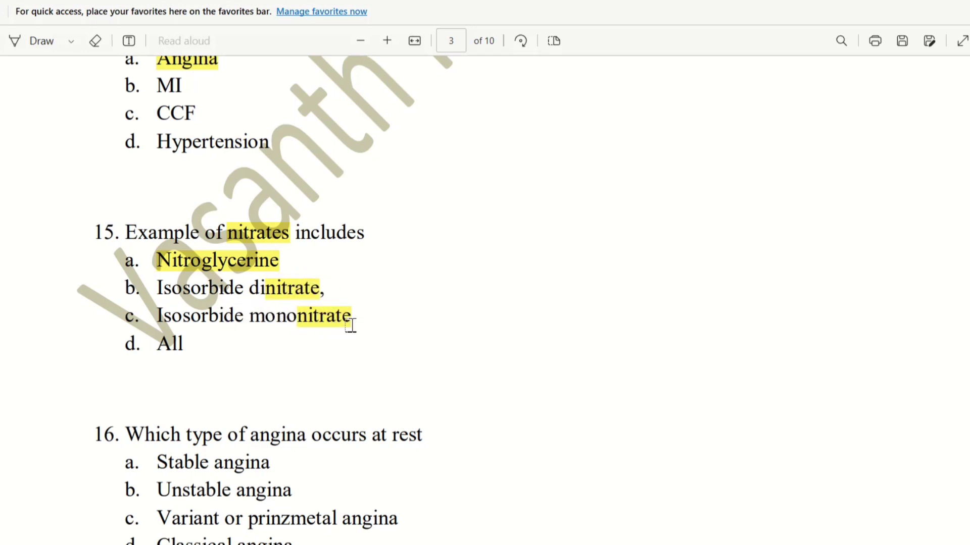
drag(157, 343, 185, 342)
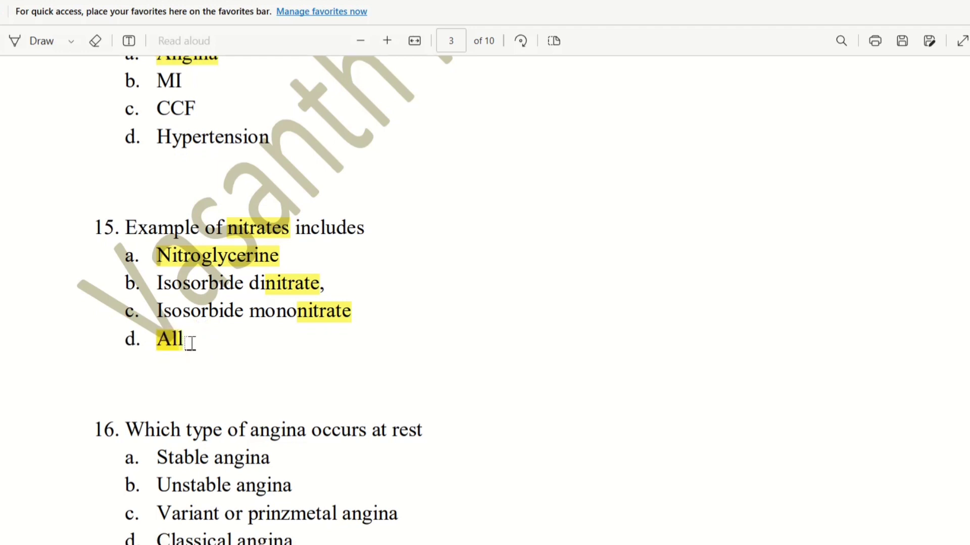
scroll(190, 344, down, 4)
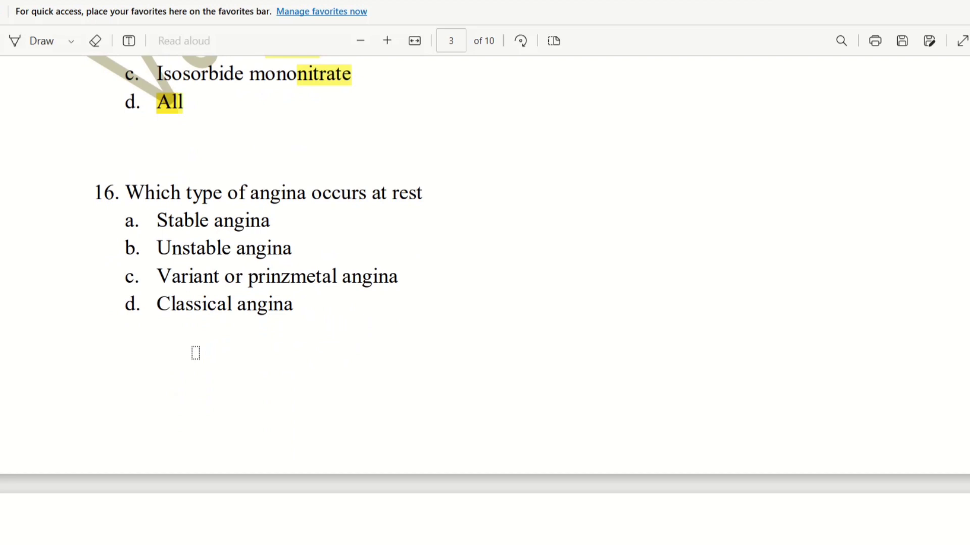
Step: Highlight 'angina occurs at rest' and answer c 'Variant or prinzmetal angina' in question 16
drag(391, 193, 418, 196)
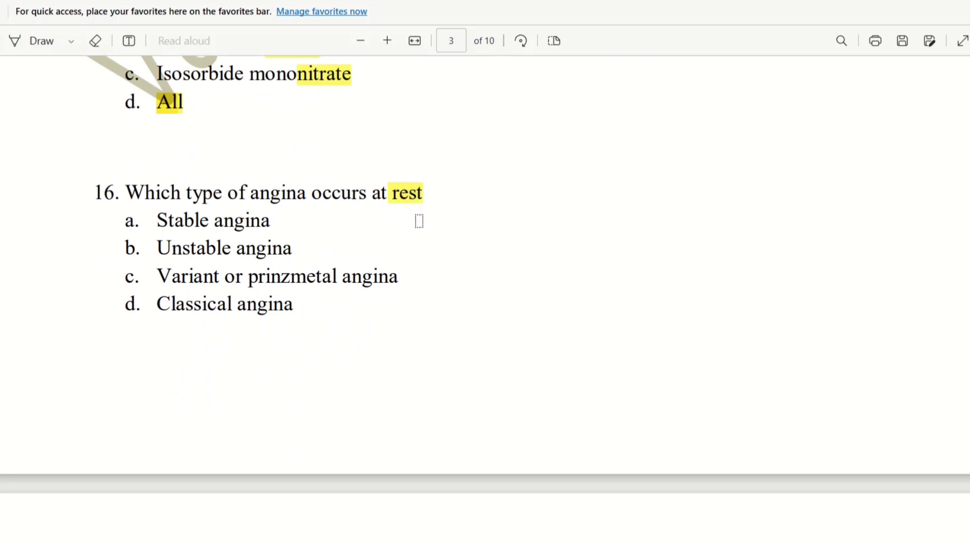
drag(248, 194, 425, 195)
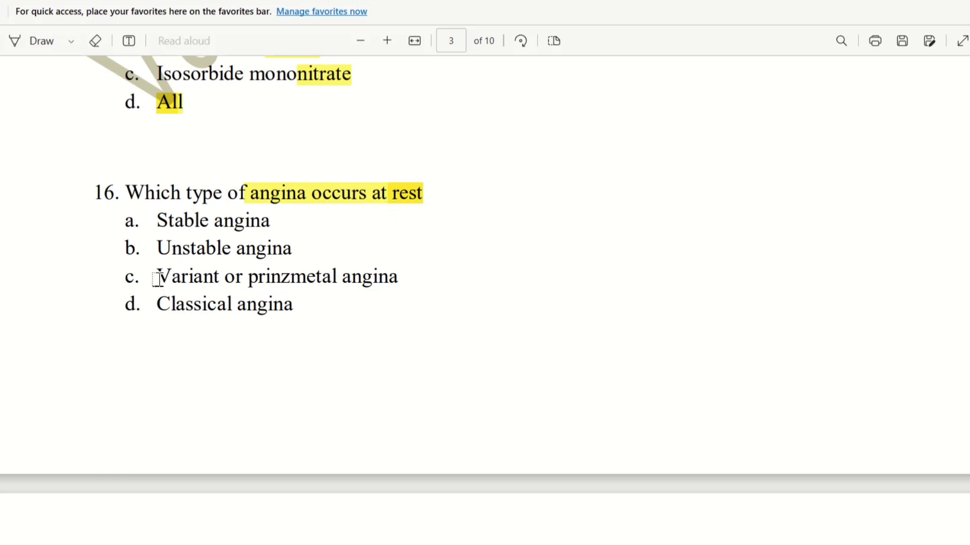
drag(157, 279, 394, 275)
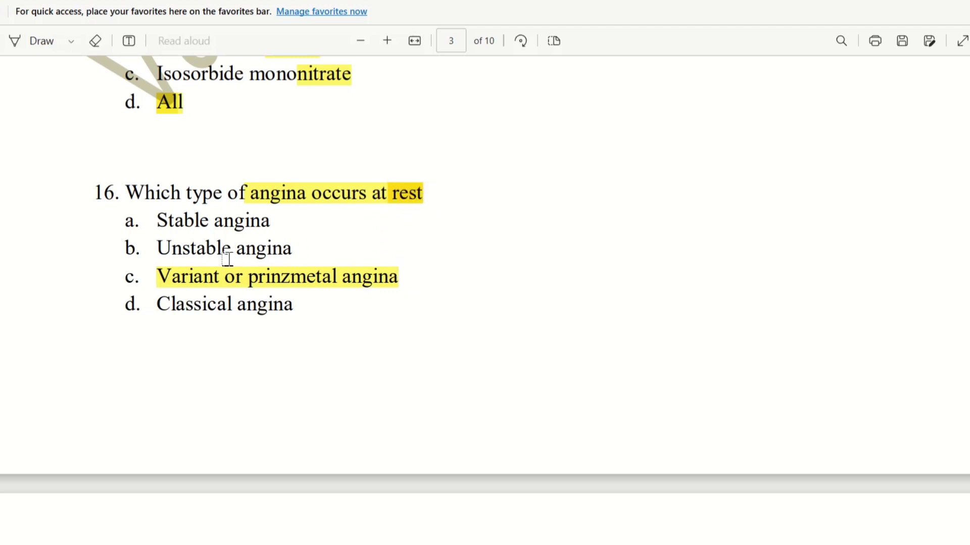
drag(157, 279, 333, 276)
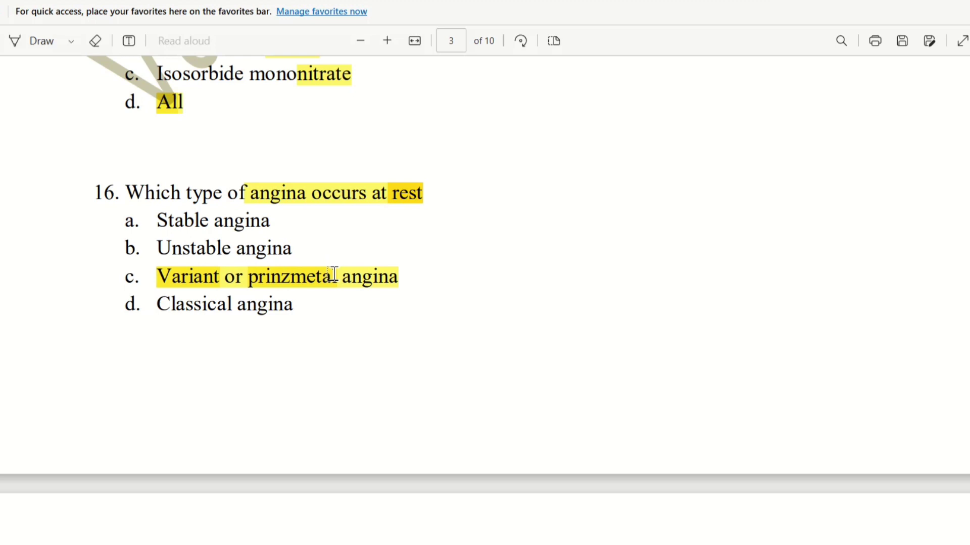
scroll(334, 274, down, 5)
scroll(327, 272, down, 2)
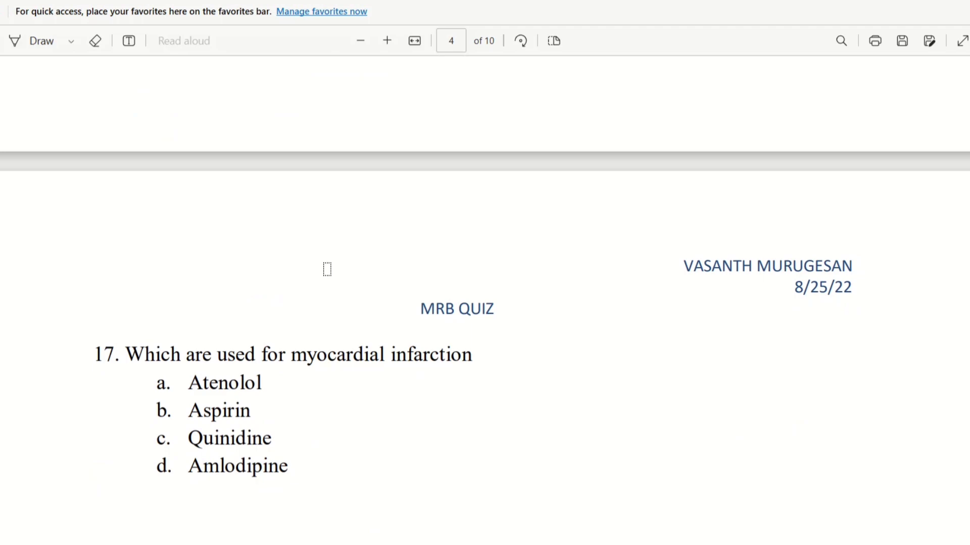
scroll(327, 272, down, 3)
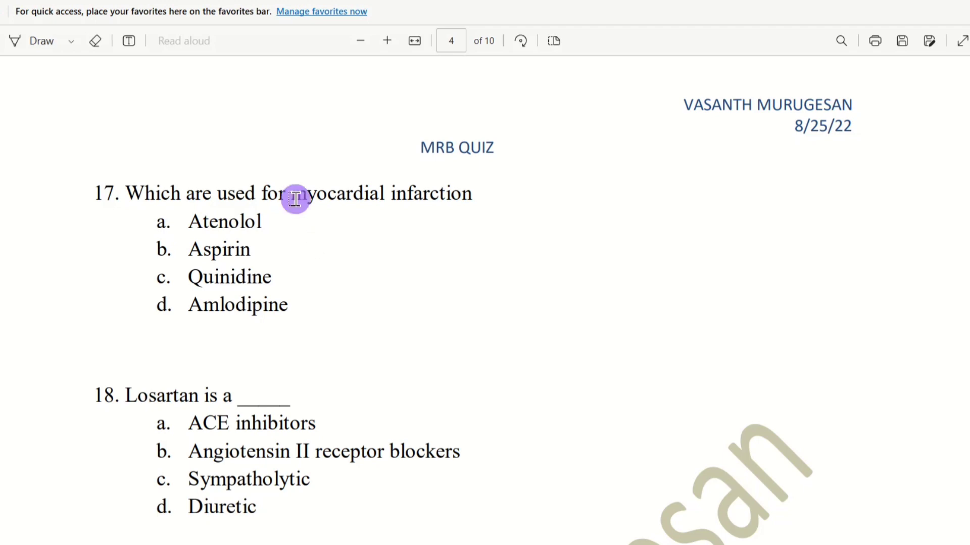
Step: Highlight 'myocardial infarction' and answer d 'Amlodipine' in question 17
drag(292, 193, 472, 193)
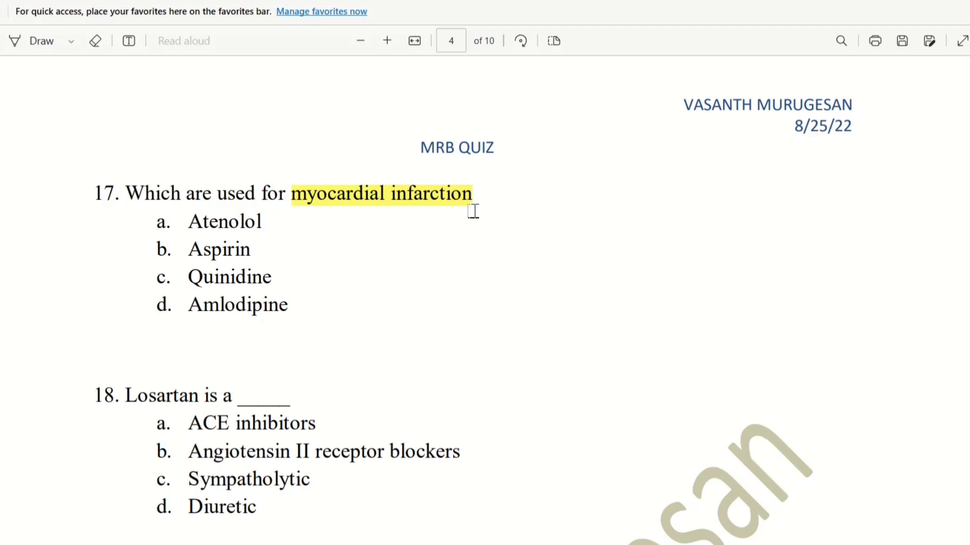
click(187, 311)
drag(187, 312, 294, 304)
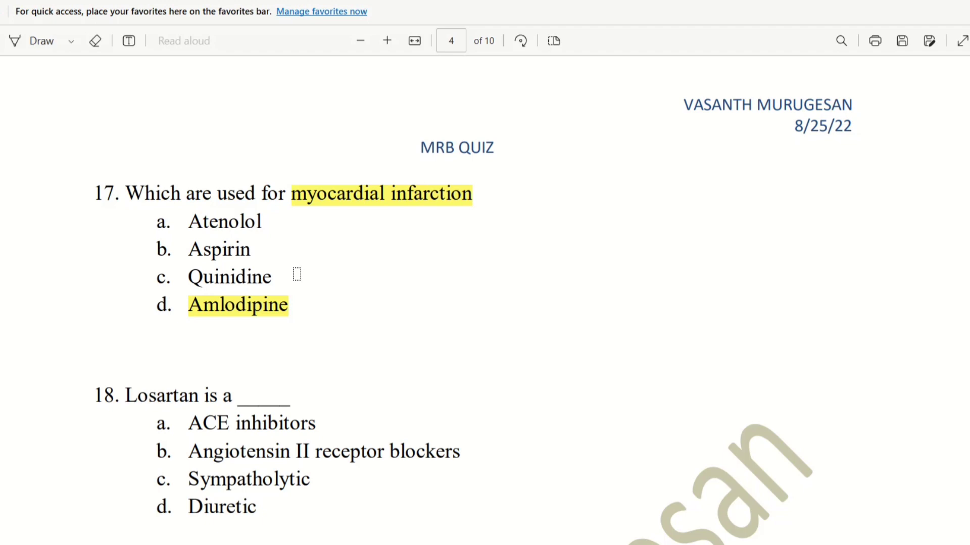
scroll(296, 275, down, 3)
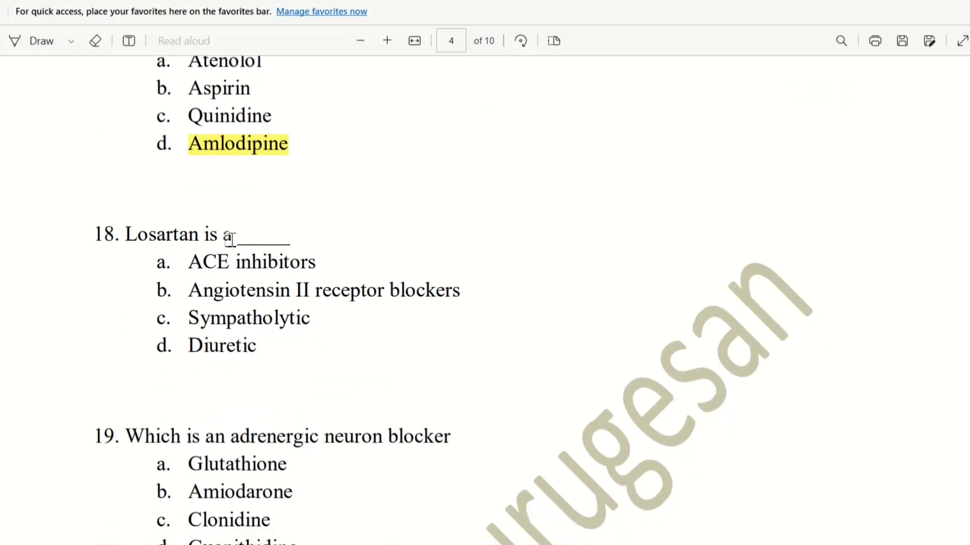
Step: Highlight Losartan, underline it with a blue pen stroke, then highlight answer b 'Angiotensin II receptor blockers' in question 18
drag(124, 232, 199, 235)
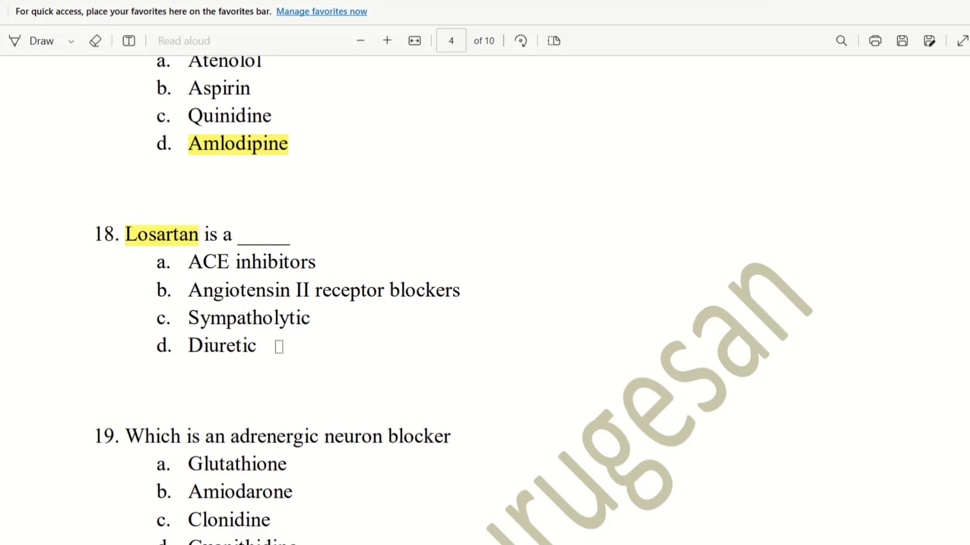
click(35, 41)
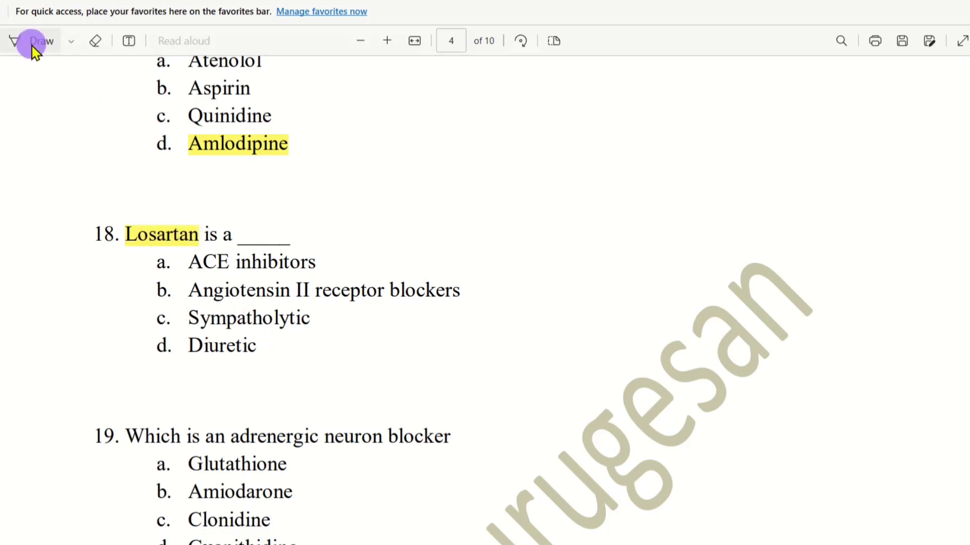
drag(157, 248, 195, 247)
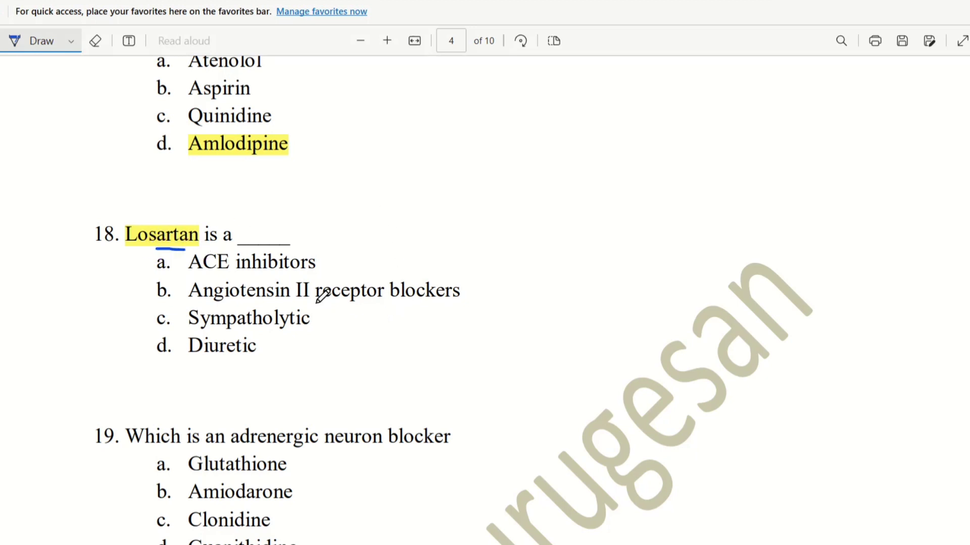
click(15, 39)
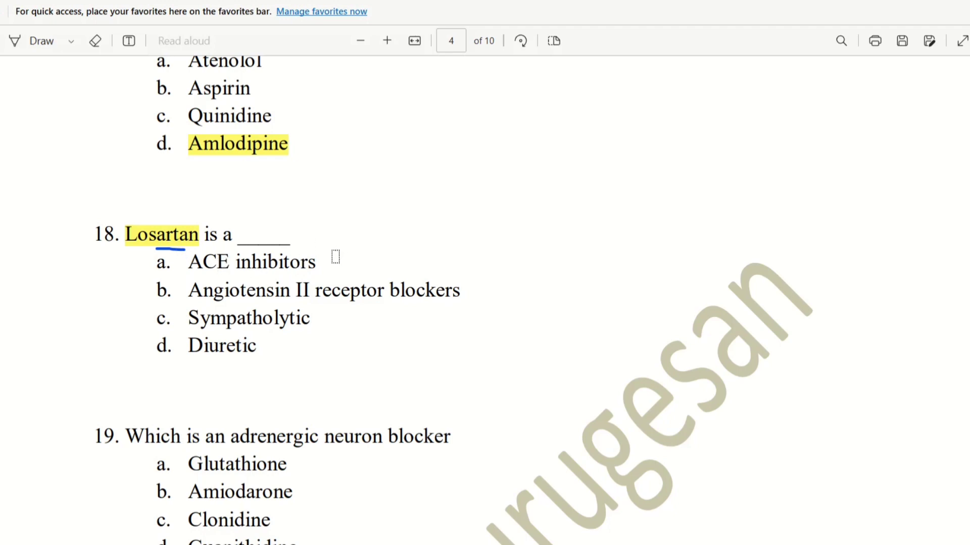
mouse_move(202, 290)
mouse_down()
mouse_move(364, 270)
mouse_move(460, 290)
mouse_up()
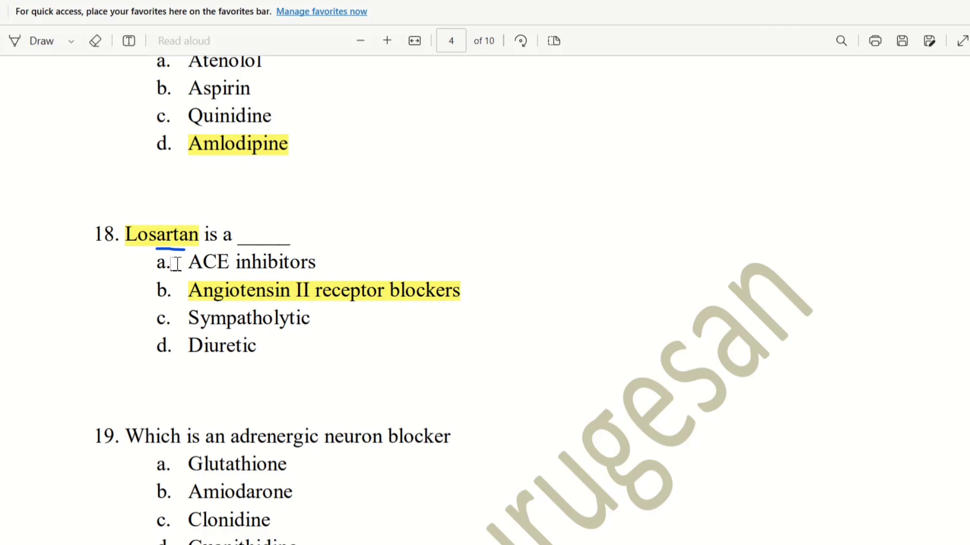
scroll(169, 273, down, 3)
scroll(168, 274, down, 2)
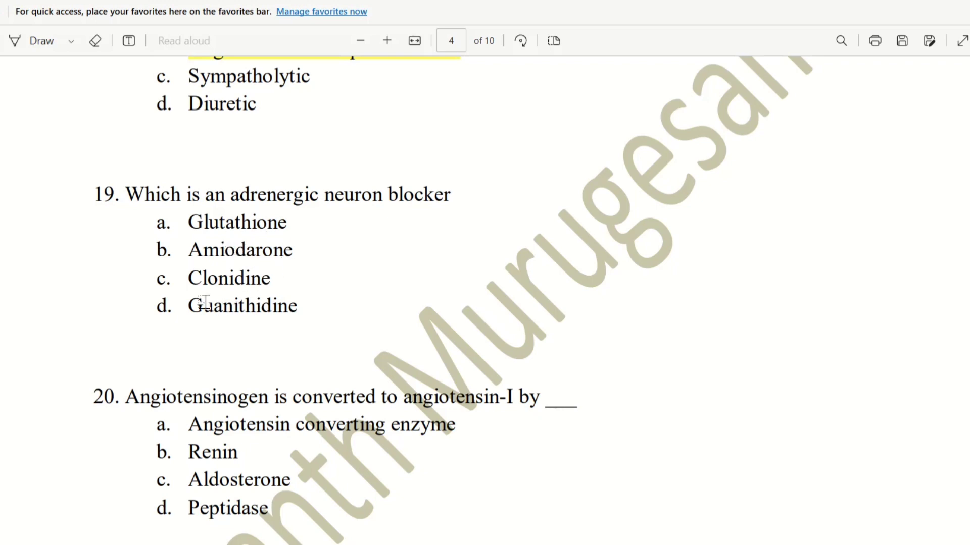
Step: Highlight answer d 'Guanithidine' in question 19 in yellow
drag(189, 306, 300, 306)
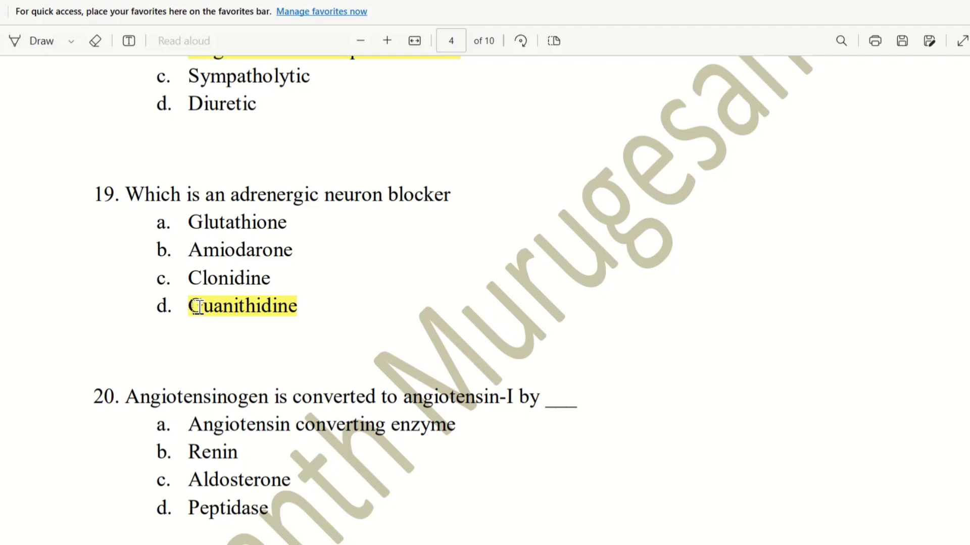
scroll(191, 306, down, 2)
scroll(191, 306, down, 2)
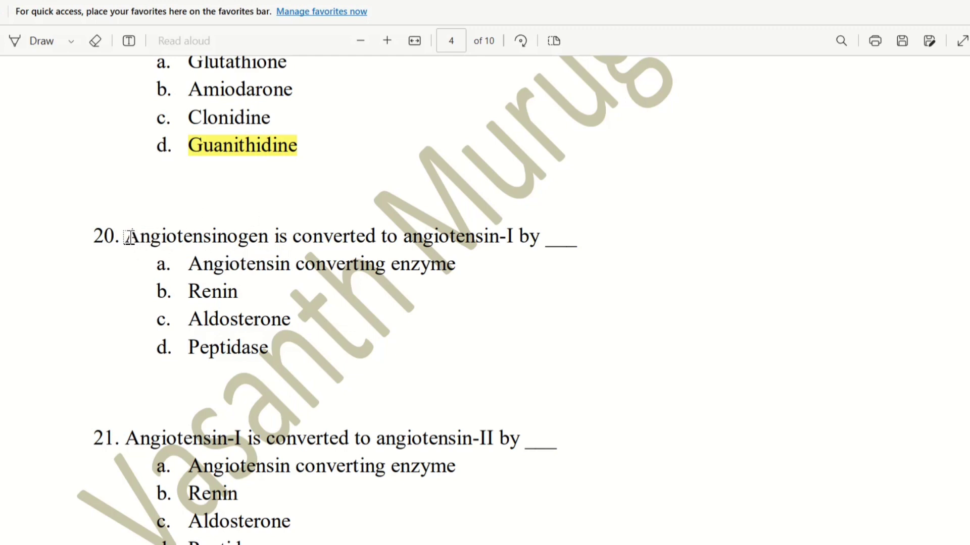
Step: Highlight the keywords 'Angiotensinogen' and 'angiotensin-I' in question 20 in yellow
mouse_move(127, 236)
mouse_down()
mouse_move(189, 221)
mouse_move(266, 237)
mouse_up()
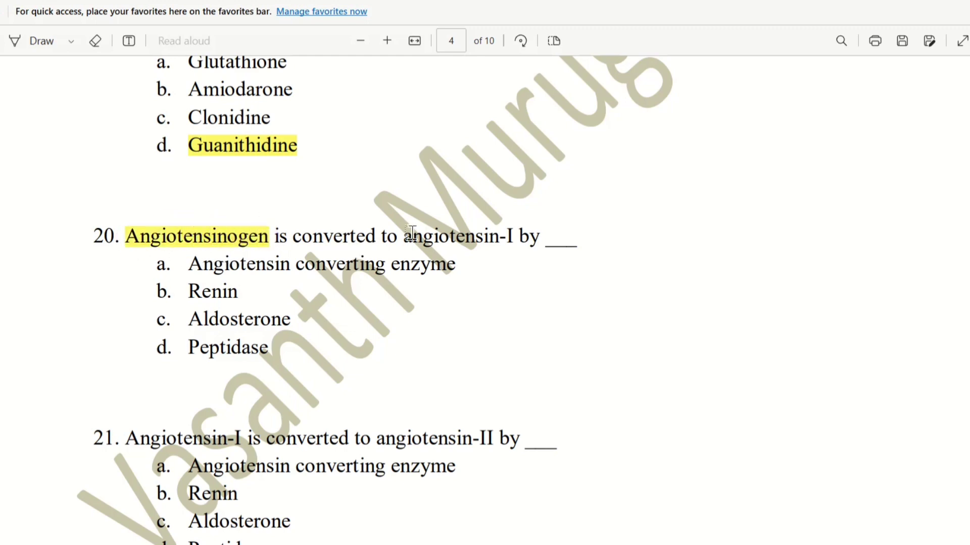
drag(403, 236, 515, 237)
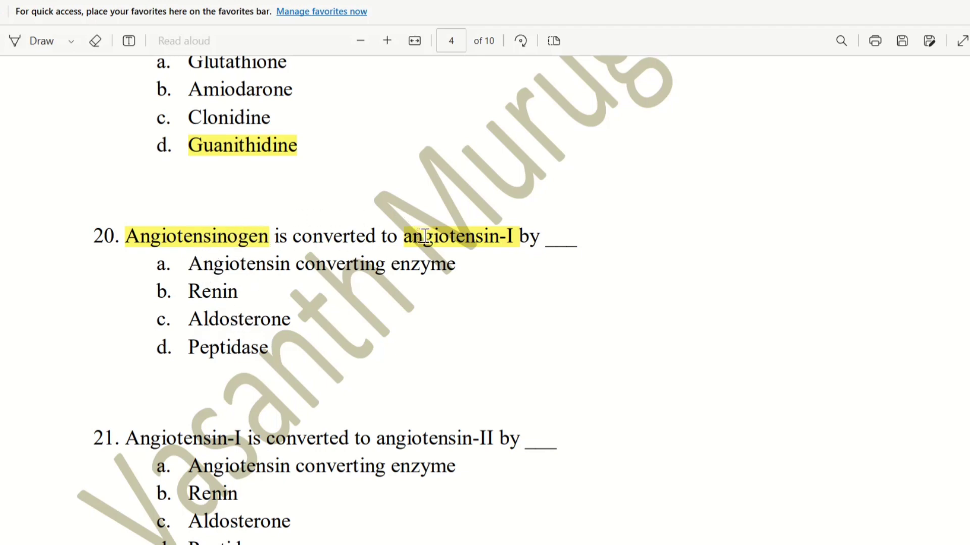
Step: Highlight option b 'Renin' as question 20's correct answer
click(190, 292)
drag(193, 292, 234, 291)
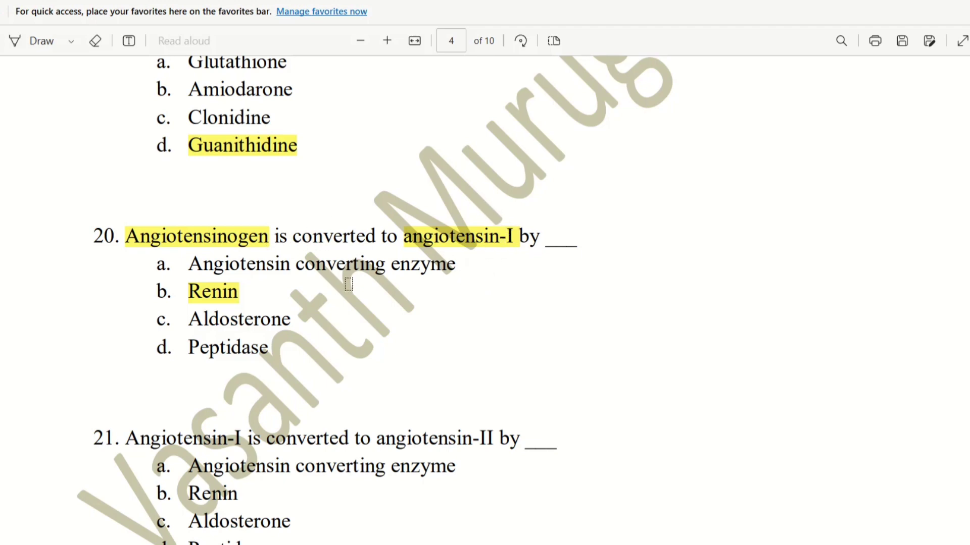
drag(185, 294, 241, 290)
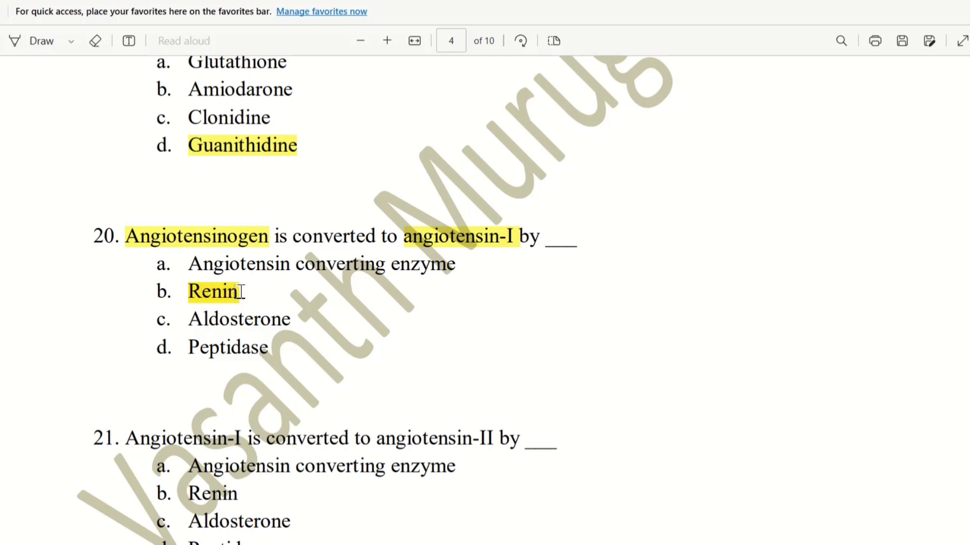
scroll(257, 292, down, 2)
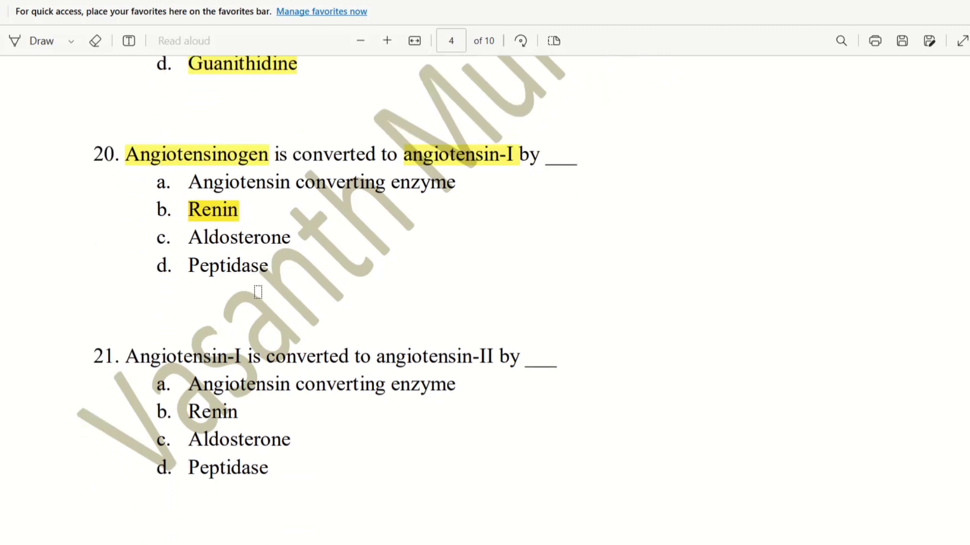
scroll(256, 291, down, 1)
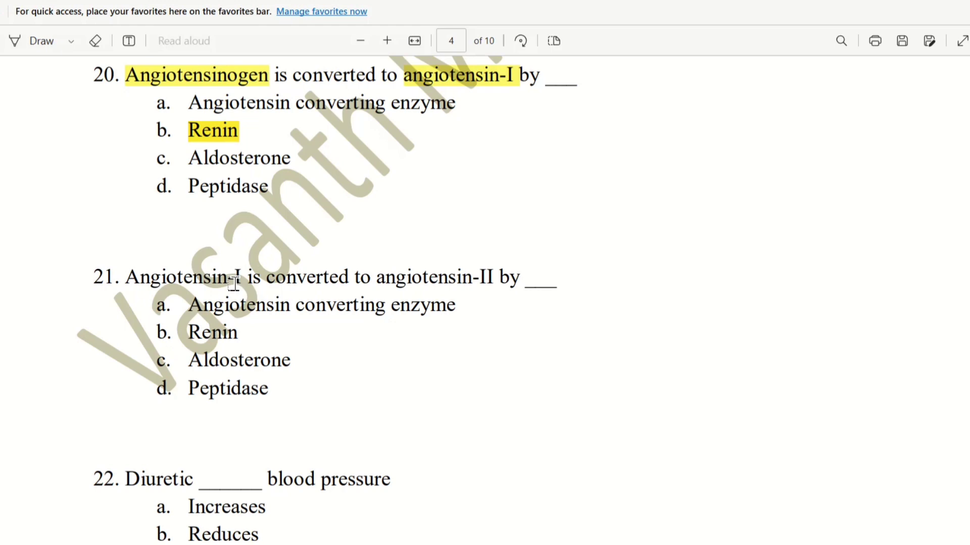
Step: Highlight 'angiotensin-II' in question 21 and option a 'Angiotensin converting enzyme' as its answer
drag(377, 280, 493, 279)
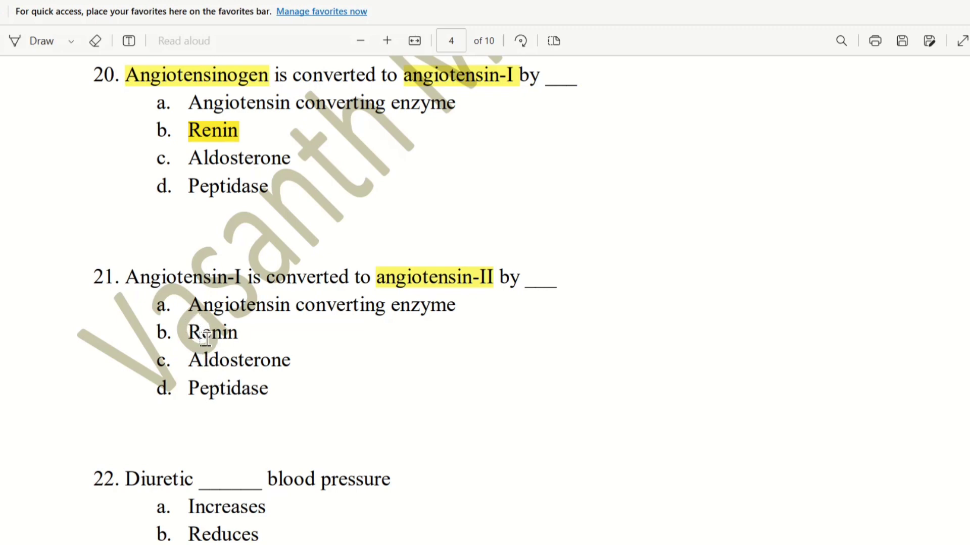
drag(186, 306, 455, 310)
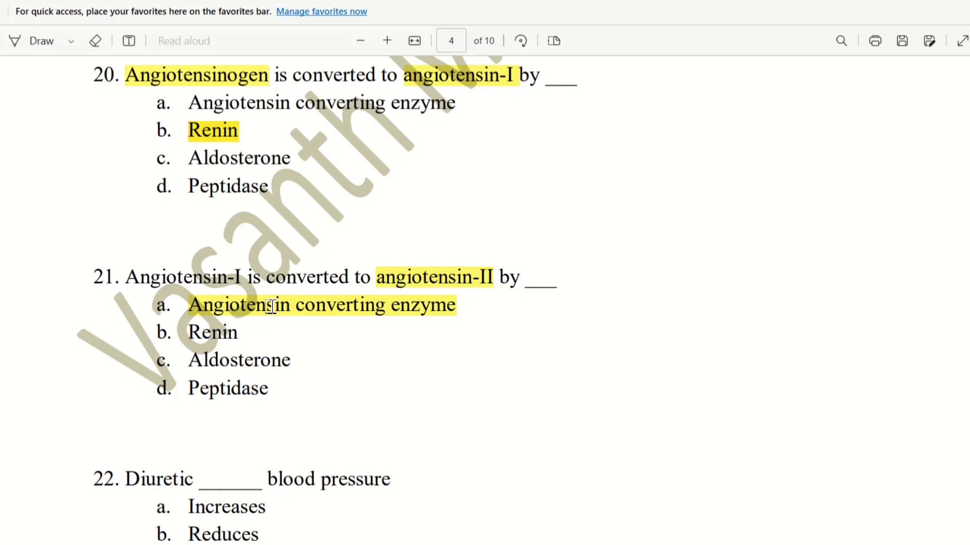
scroll(272, 306, down, 3)
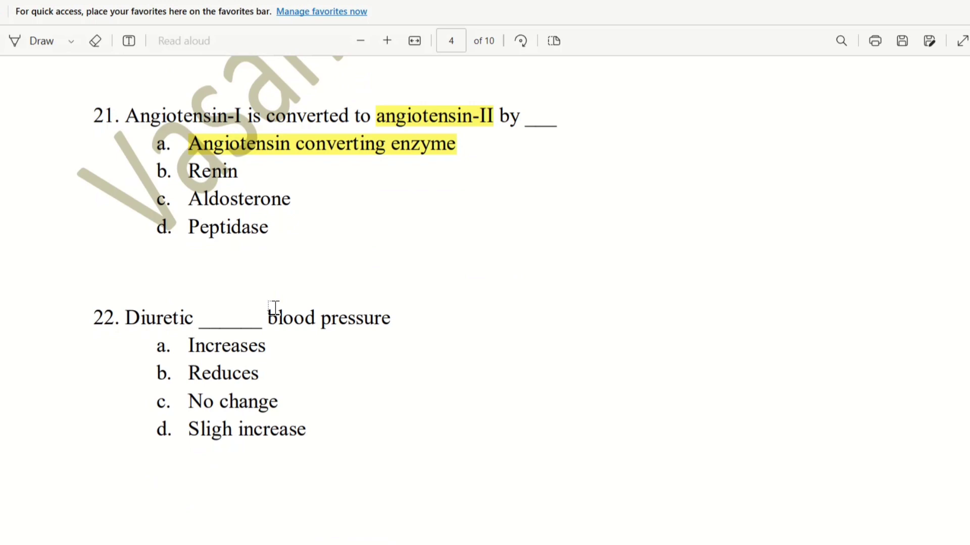
scroll(271, 306, up, 2)
scroll(271, 306, up, 2)
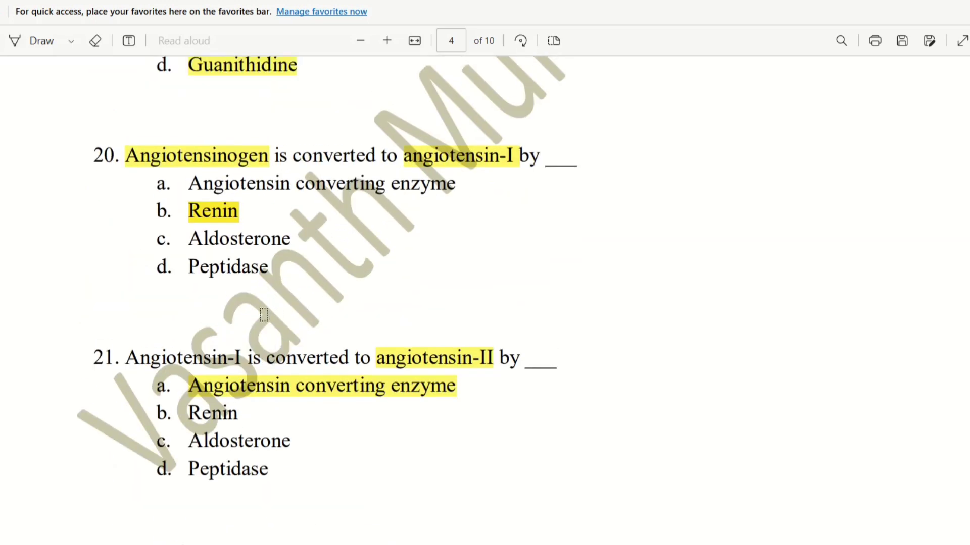